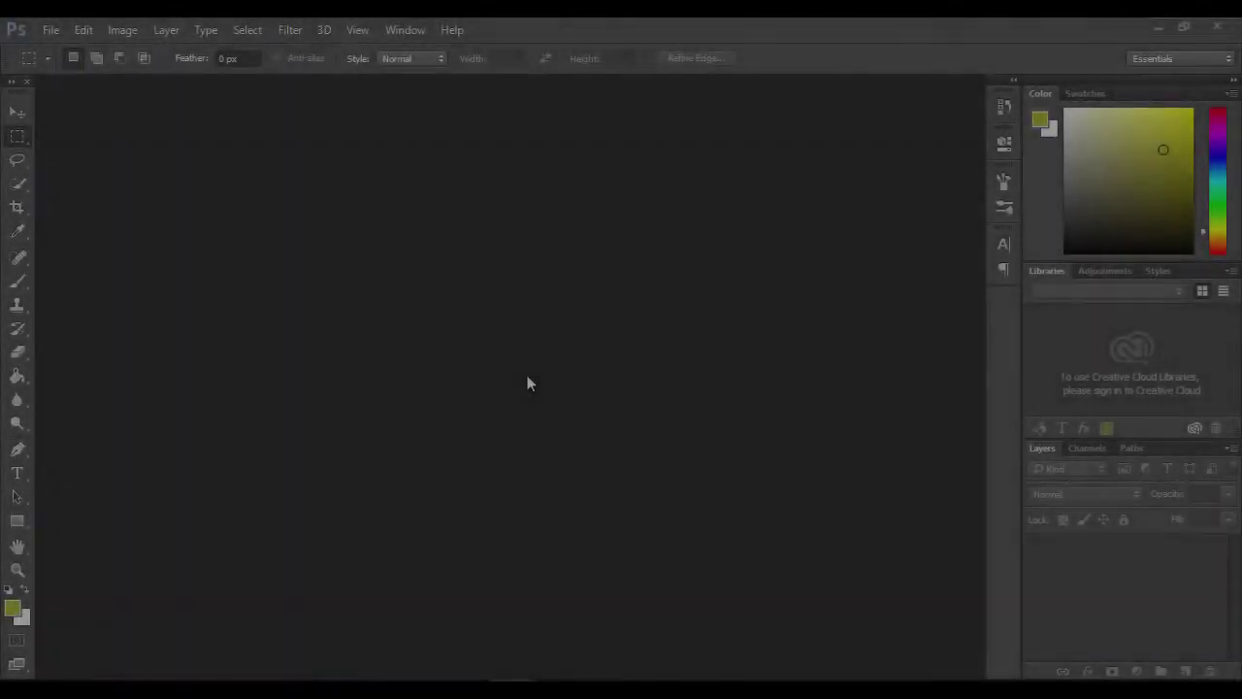
- Open photos DSC_0122 and DSC_0124 together from the Desktop's Flying folder
{"action": "left_click", "coordinate": [53, 32]}
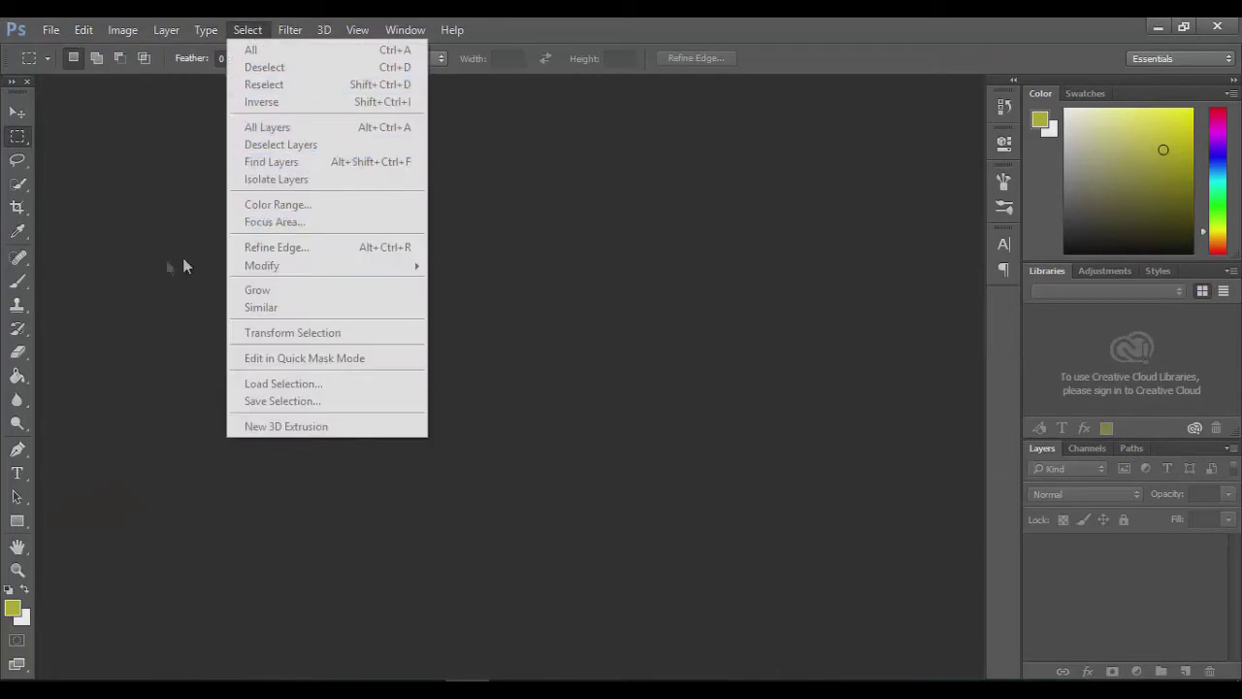
{"action": "left_click", "coordinate": [167, 268]}
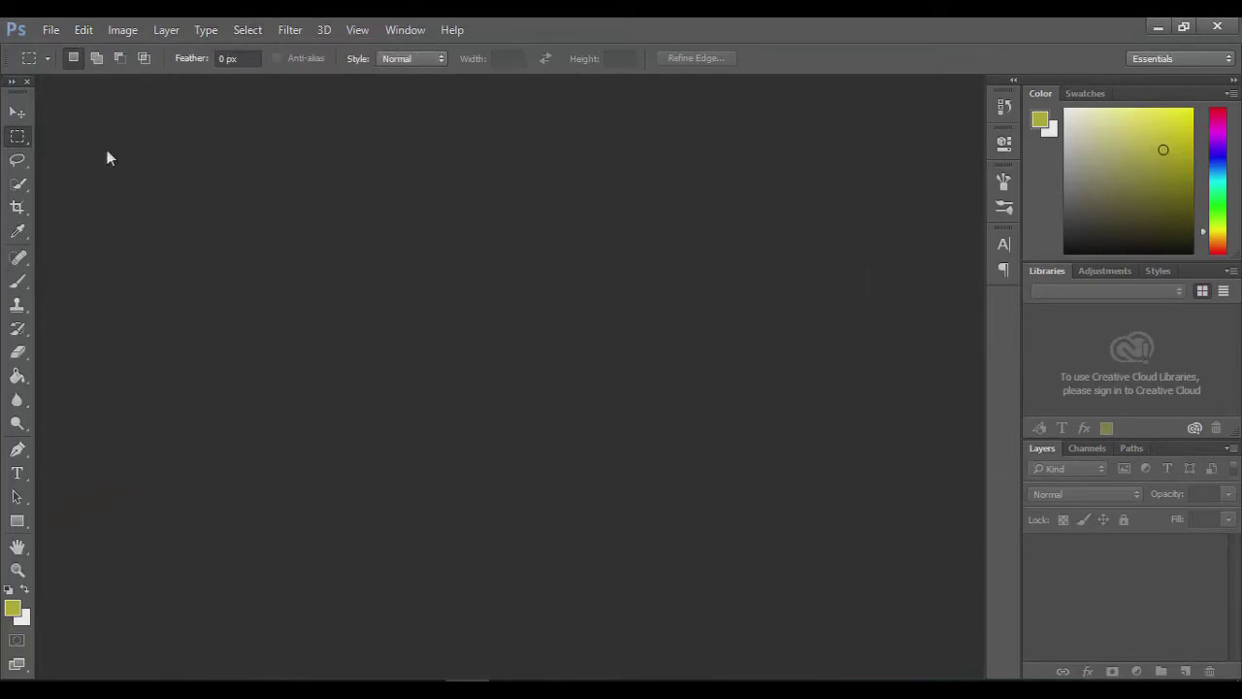
{"action": "left_click", "coordinate": [51, 31]}
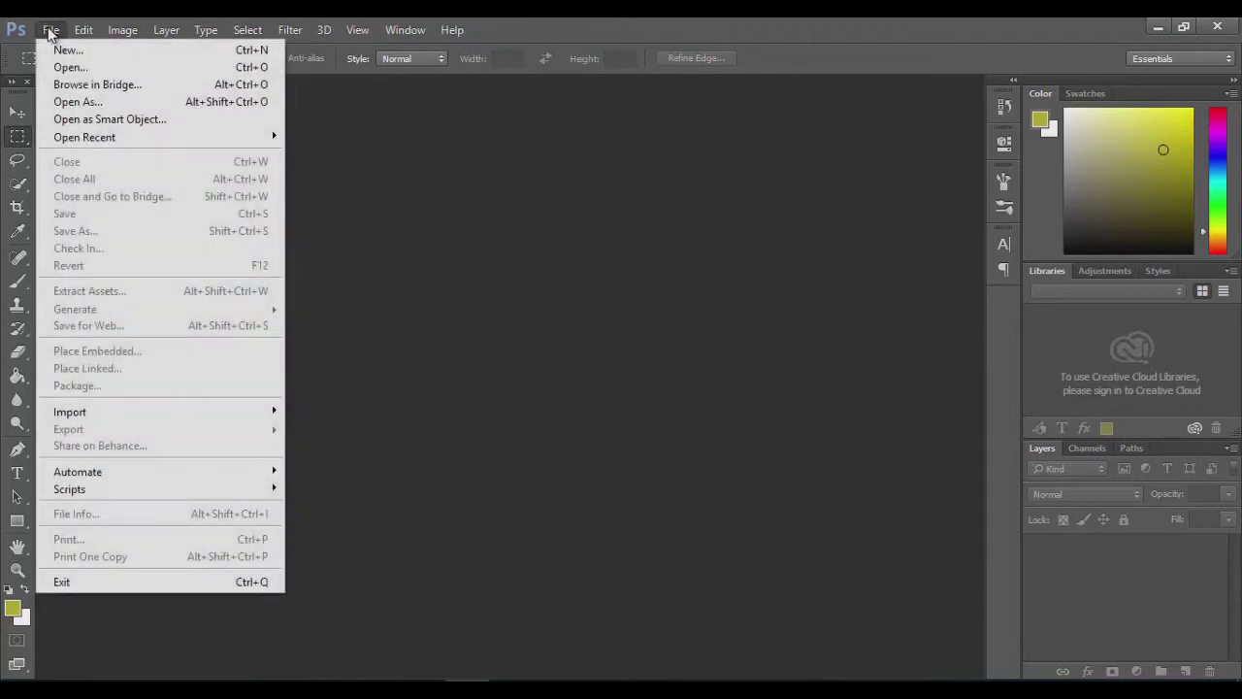
{"action": "left_click", "coordinate": [44, 67]}
{"action": "double_click", "coordinate": [211, 156]}
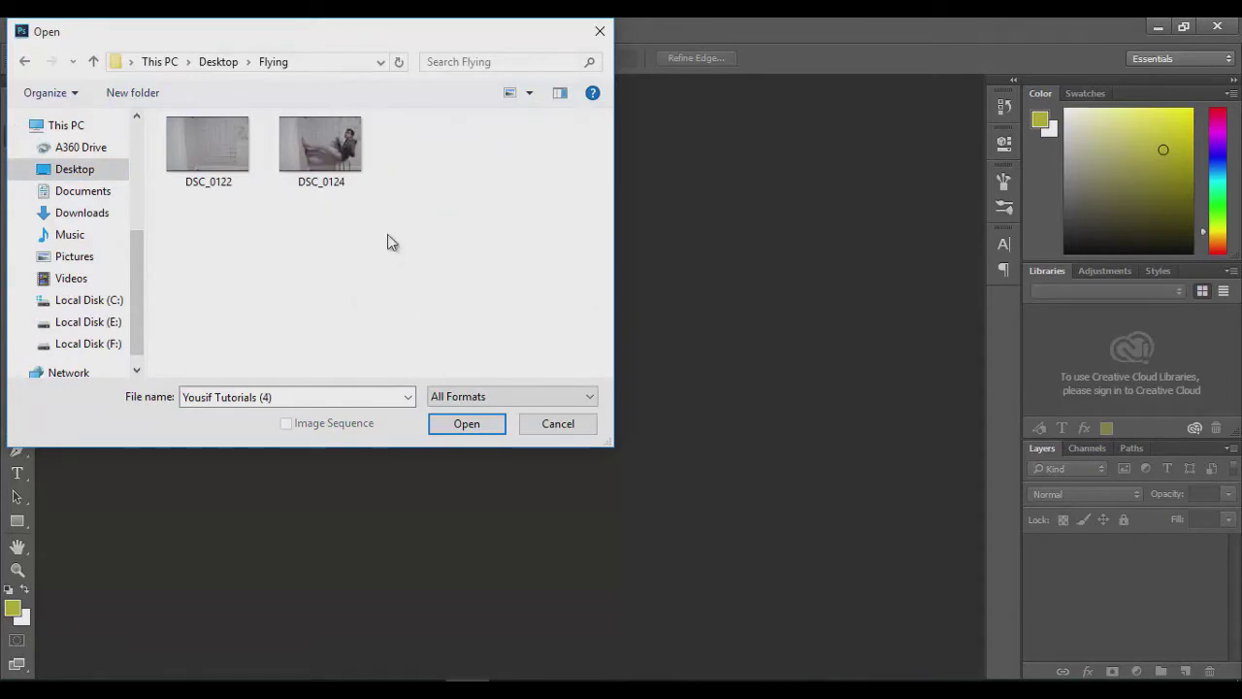
{"action": "left_click_drag", "start_coordinate": [388, 250], "coordinate": [192, 127]}
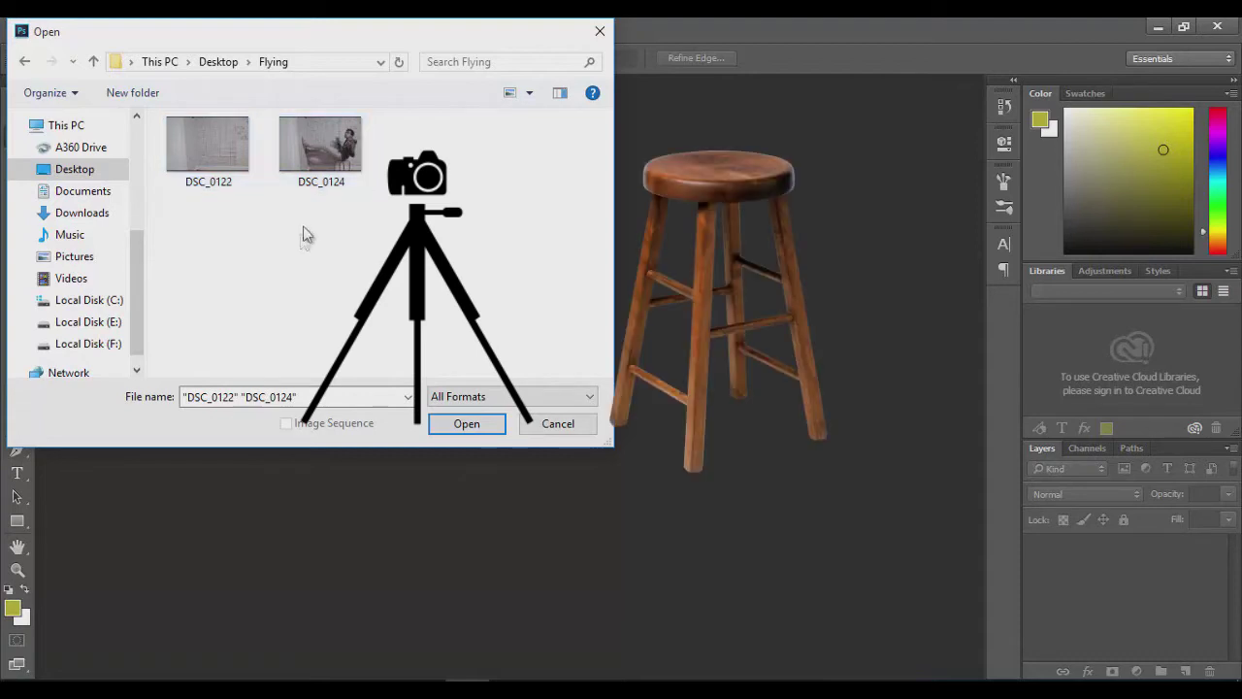
{"action": "left_click_drag", "start_coordinate": [373, 247], "coordinate": [194, 127]}
{"action": "left_click", "coordinate": [466, 423]}
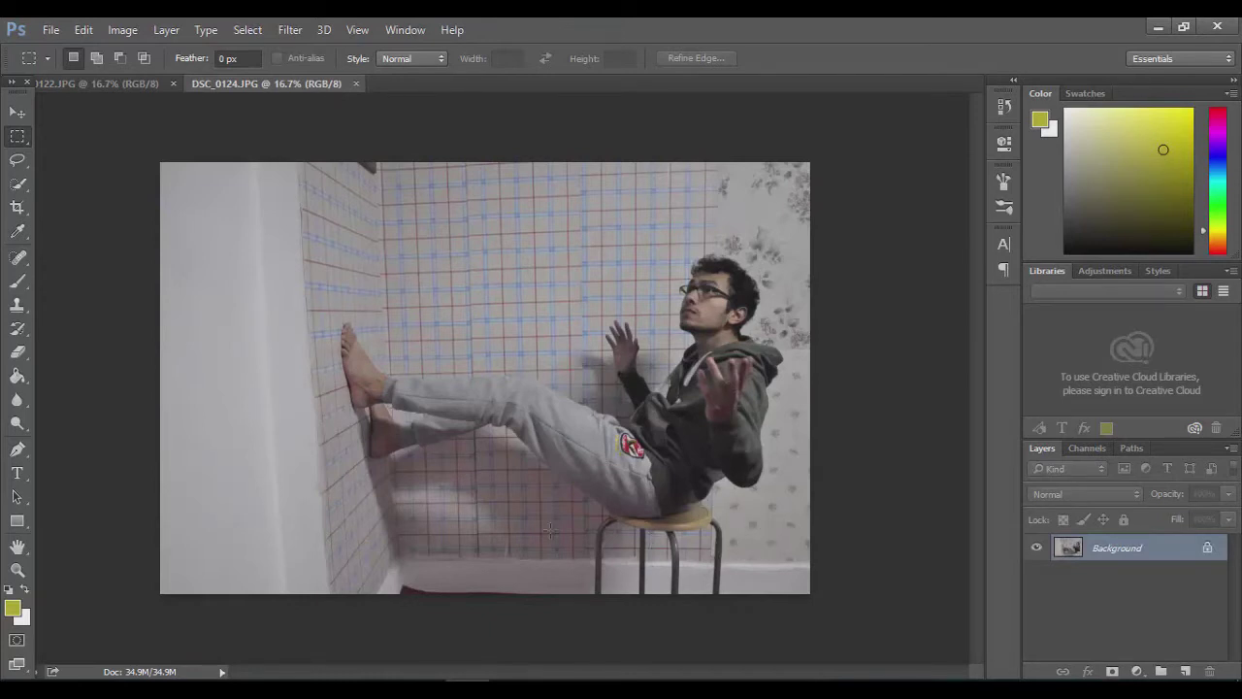
- Detach the DSC_0124 photo of the man into its own floating window
{"action": "left_click", "coordinate": [107, 84]}
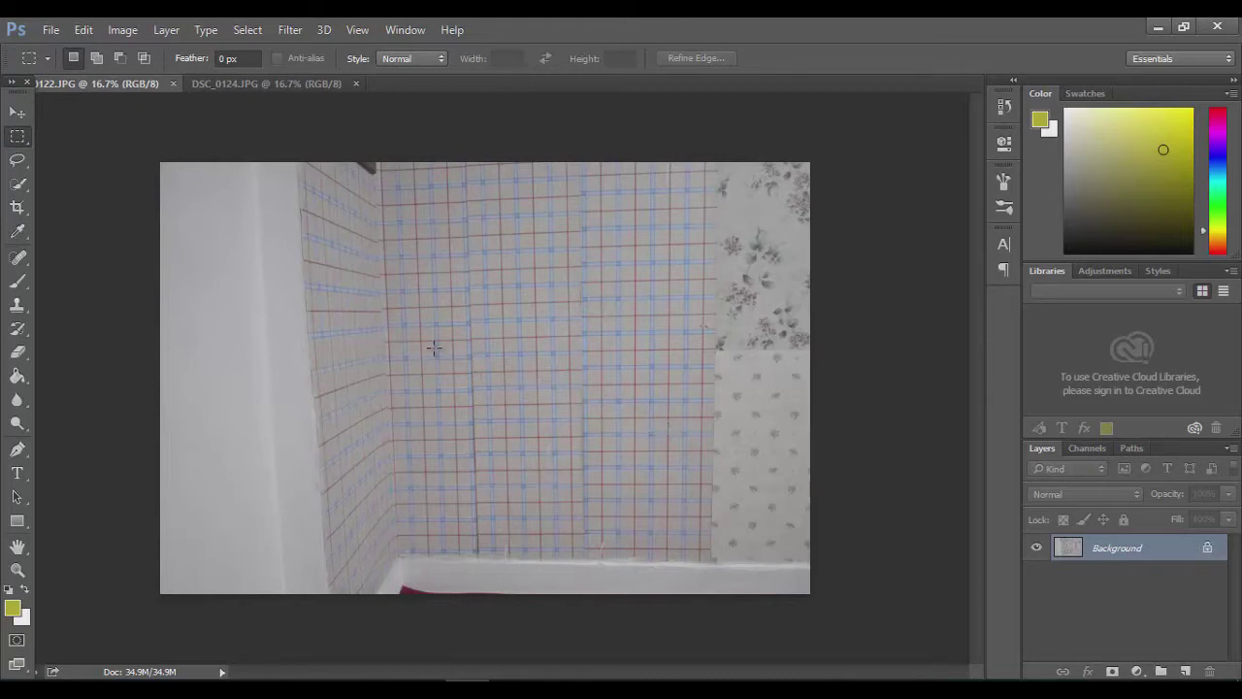
{"action": "left_click", "coordinate": [259, 85]}
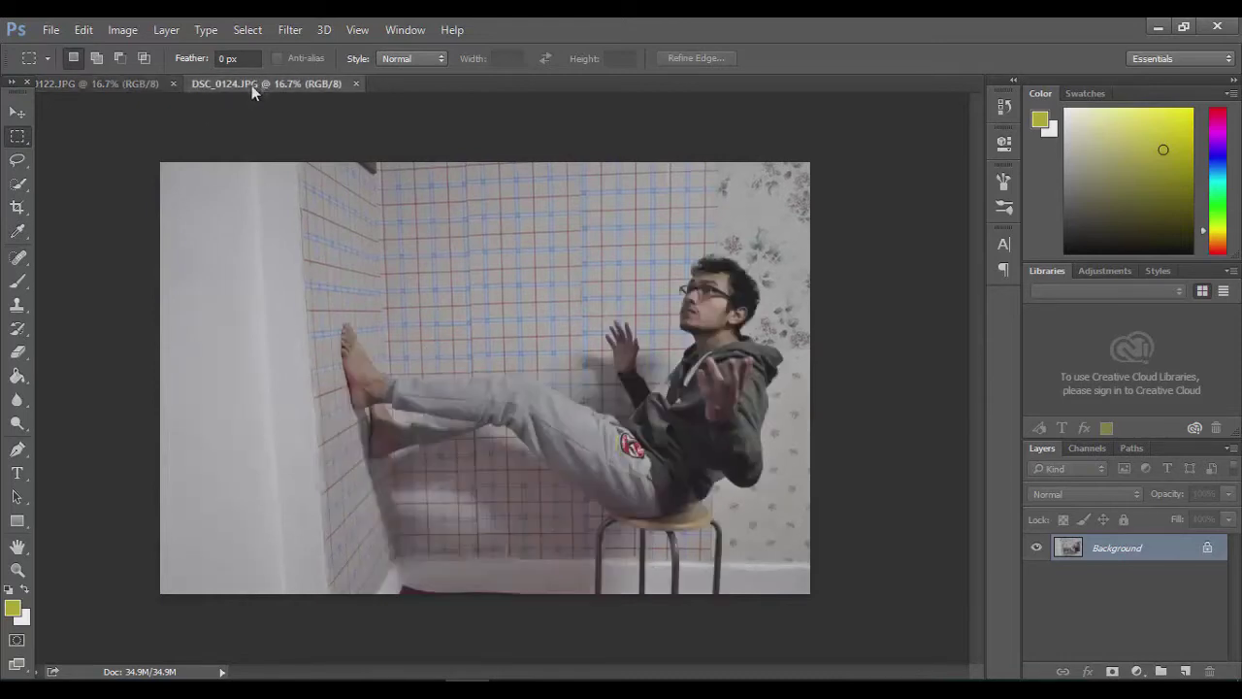
{"action": "left_click_drag", "start_coordinate": [260, 84], "coordinate": [512, 146]}
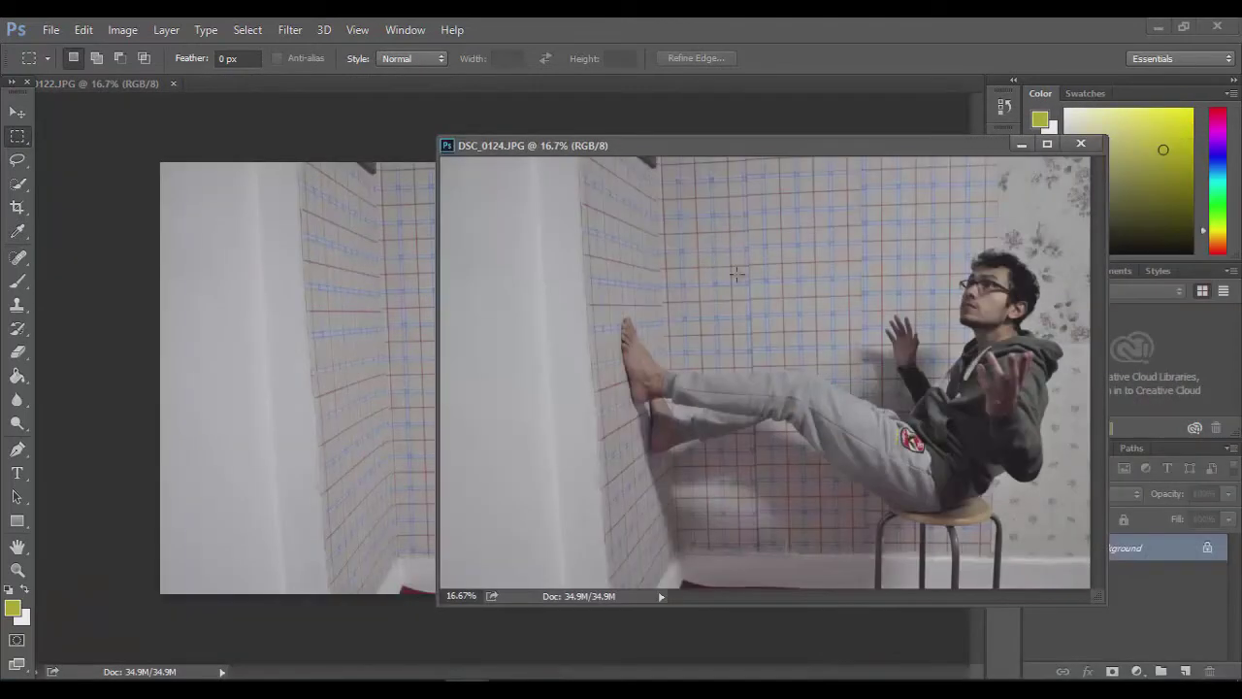
- Move the man's photo onto DSC_0122 as Layer 1 and close the DSC_0124 window
{"action": "left_click", "coordinate": [17, 112]}
{"action": "left_click_drag", "start_coordinate": [735, 349], "coordinate": [275, 344]}
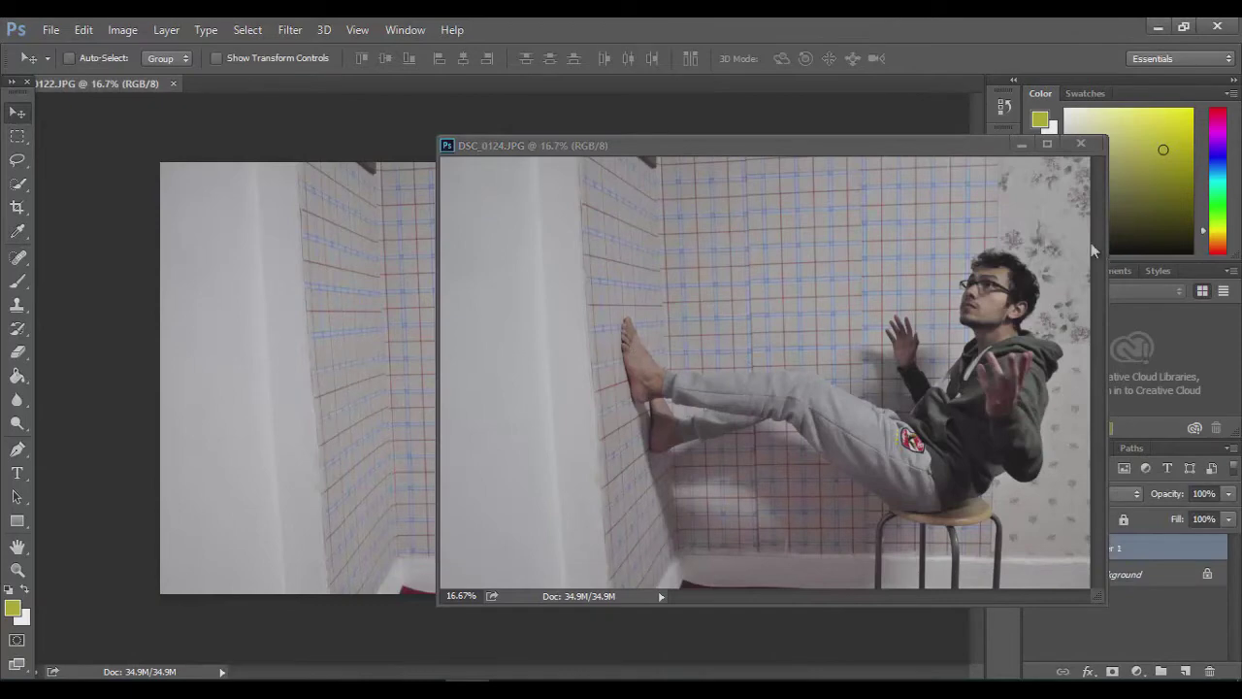
{"action": "left_click_drag", "start_coordinate": [957, 147], "coordinate": [1000, 170]}
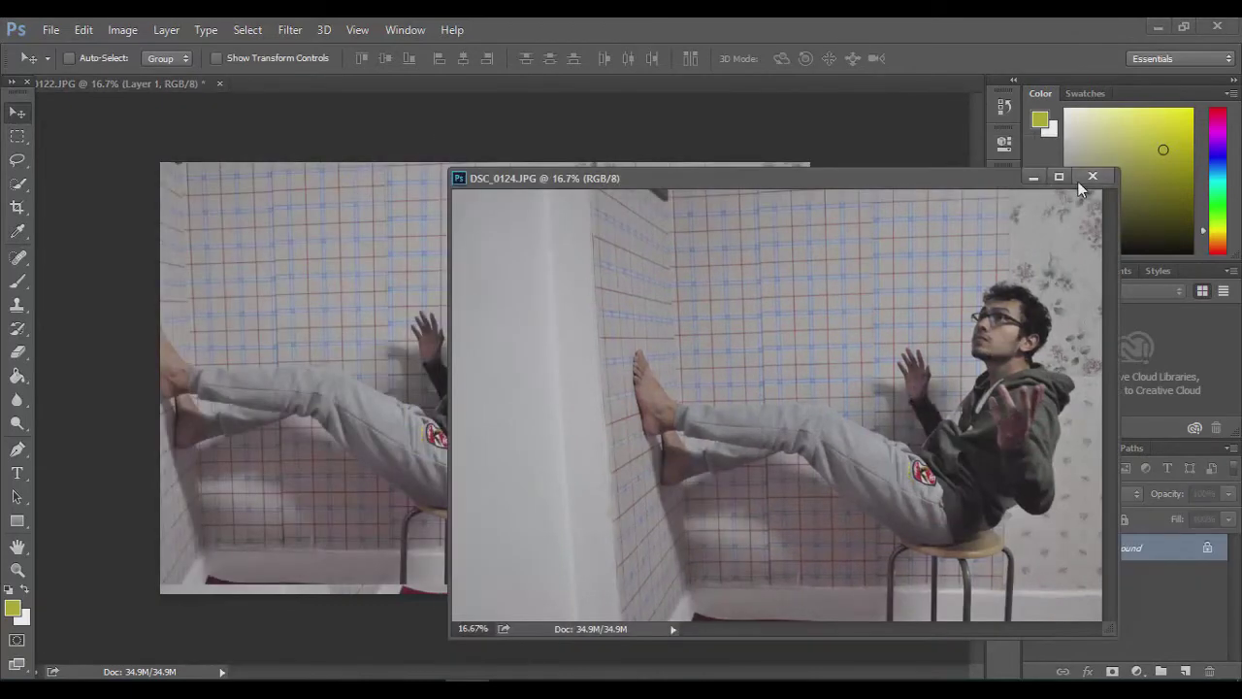
{"action": "left_click", "coordinate": [1079, 173]}
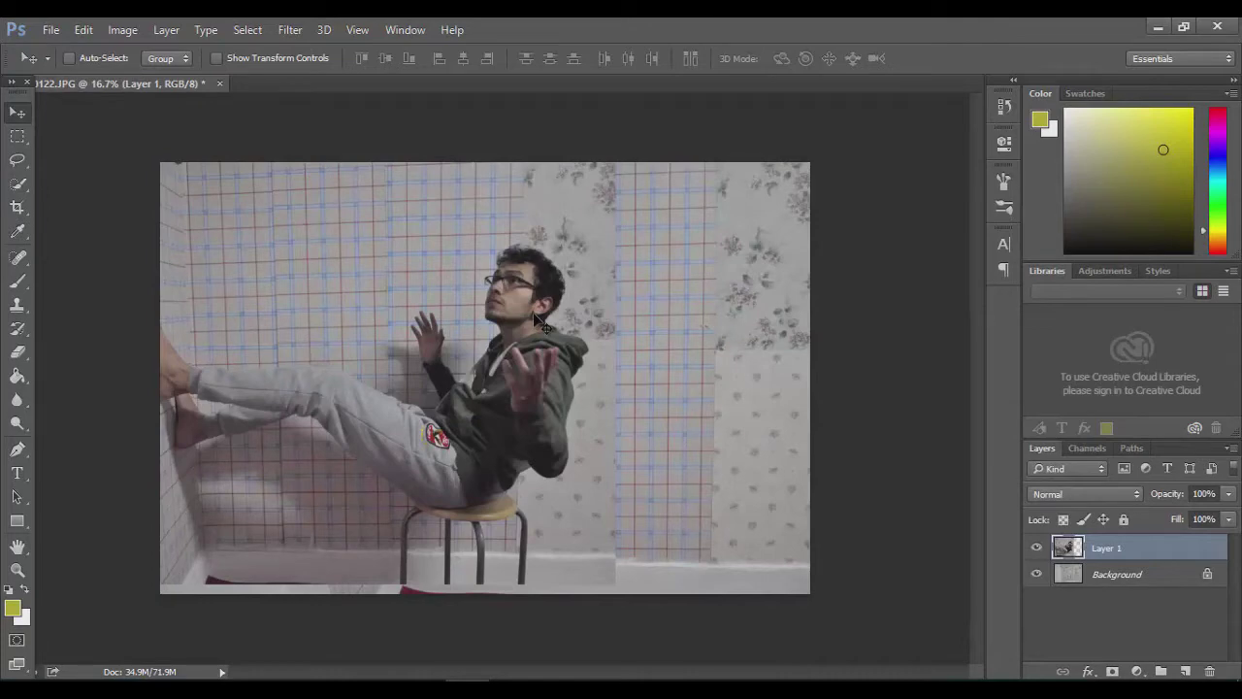
{"action": "mouse_move", "coordinate": [535, 318]}
{"action": "left_mouse_down"}
{"action": "mouse_move", "coordinate": [610, 361]}
{"action": "mouse_move", "coordinate": [721, 351]}
{"action": "left_mouse_up"}
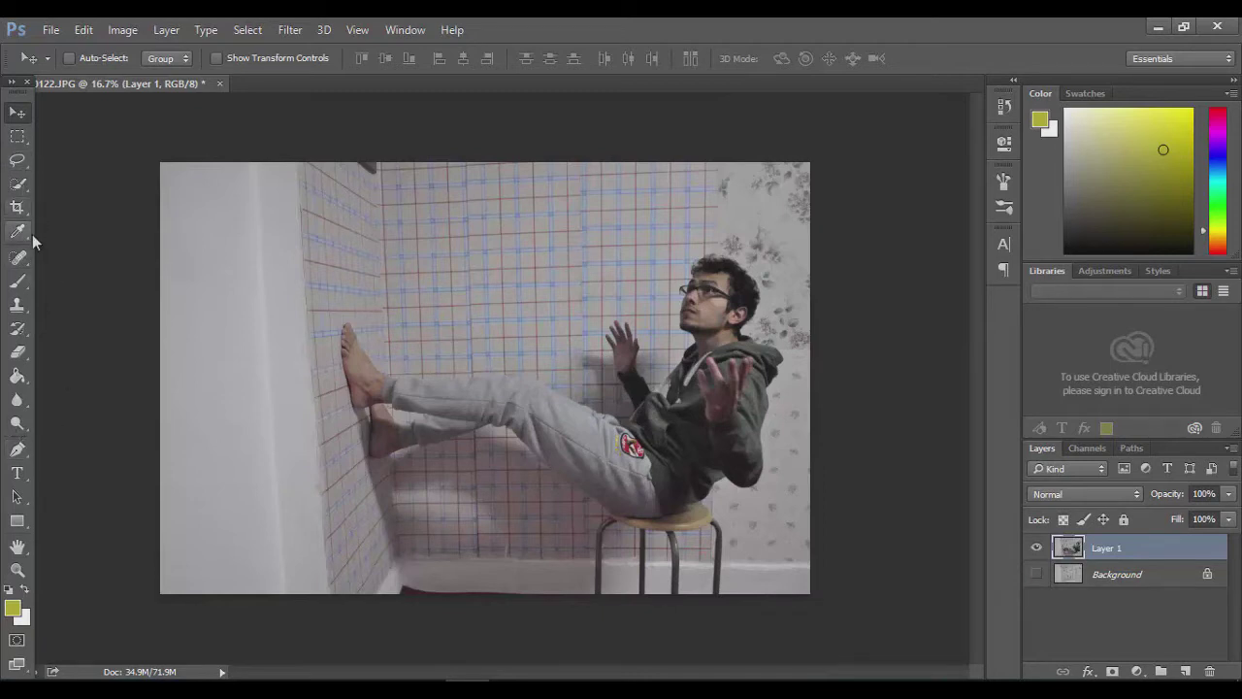
- Test-erase part of the stool, show the Background layer again, and undo the stroke
{"action": "left_click", "coordinate": [18, 351]}
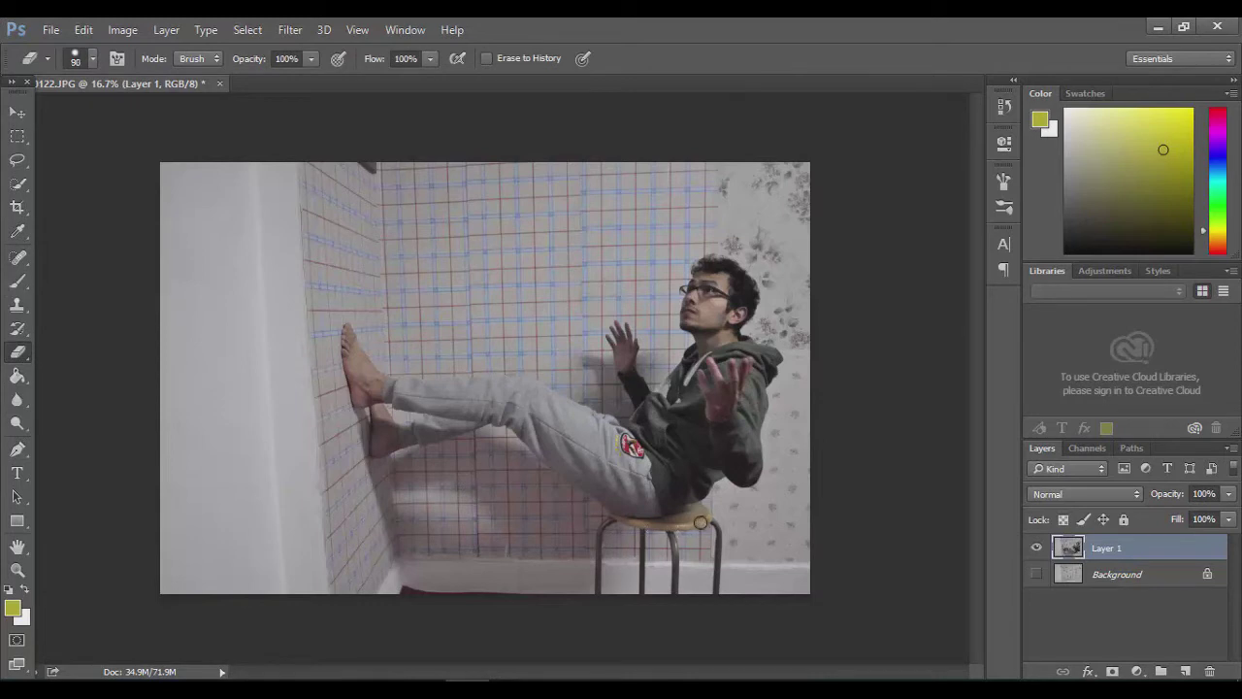
{"action": "mouse_move", "coordinate": [704, 523]}
{"action": "left_mouse_down"}
{"action": "mouse_move", "coordinate": [701, 582]}
{"action": "mouse_move", "coordinate": [615, 580]}
{"action": "mouse_move", "coordinate": [698, 554]}
{"action": "left_mouse_up"}
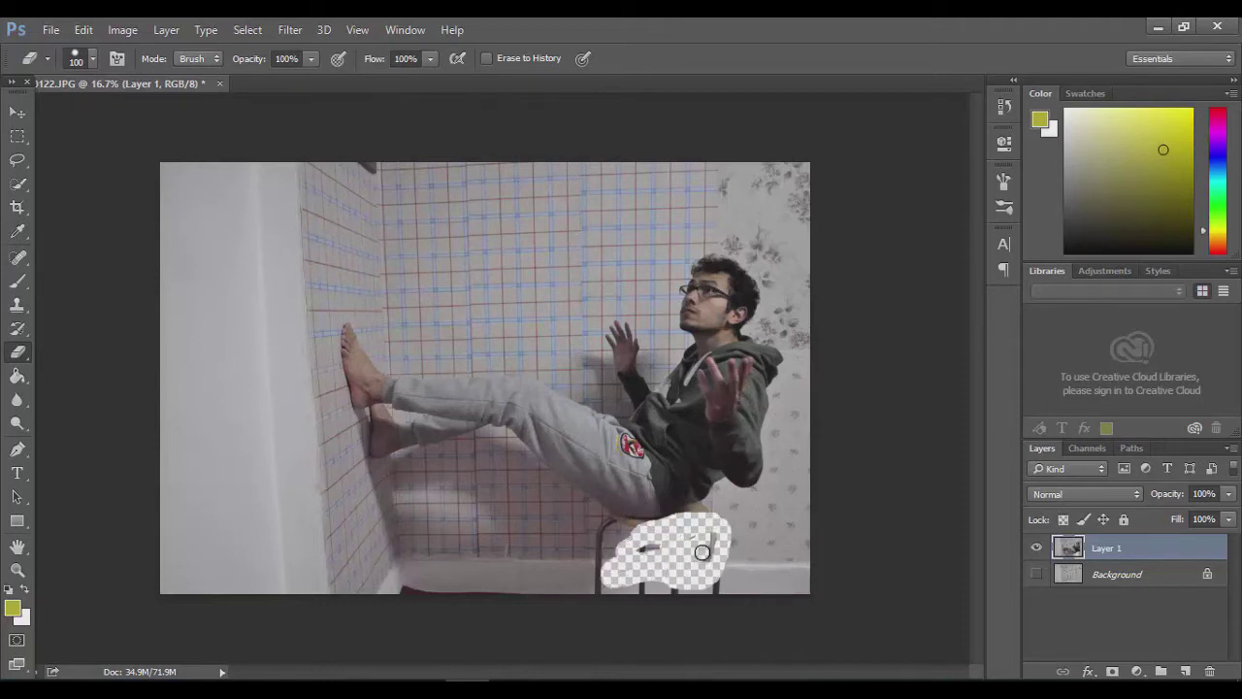
{"action": "left_click", "coordinate": [1037, 575]}
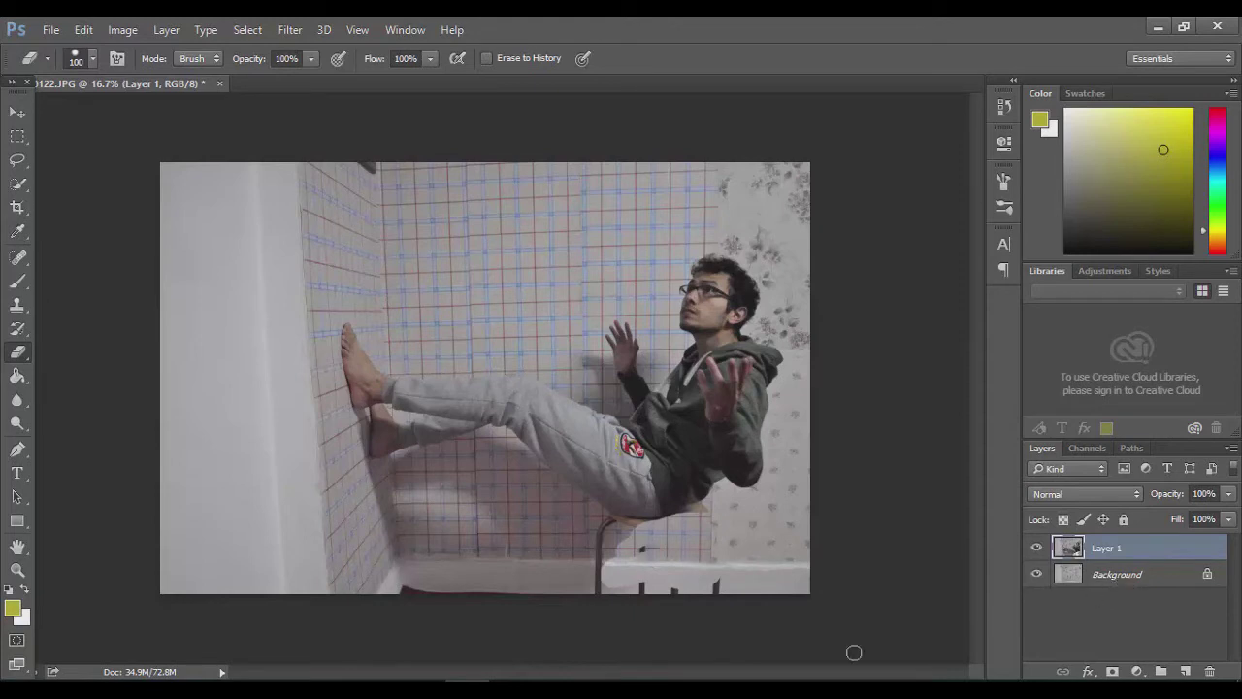
{"action": "key", "text": "ctrl+z"}
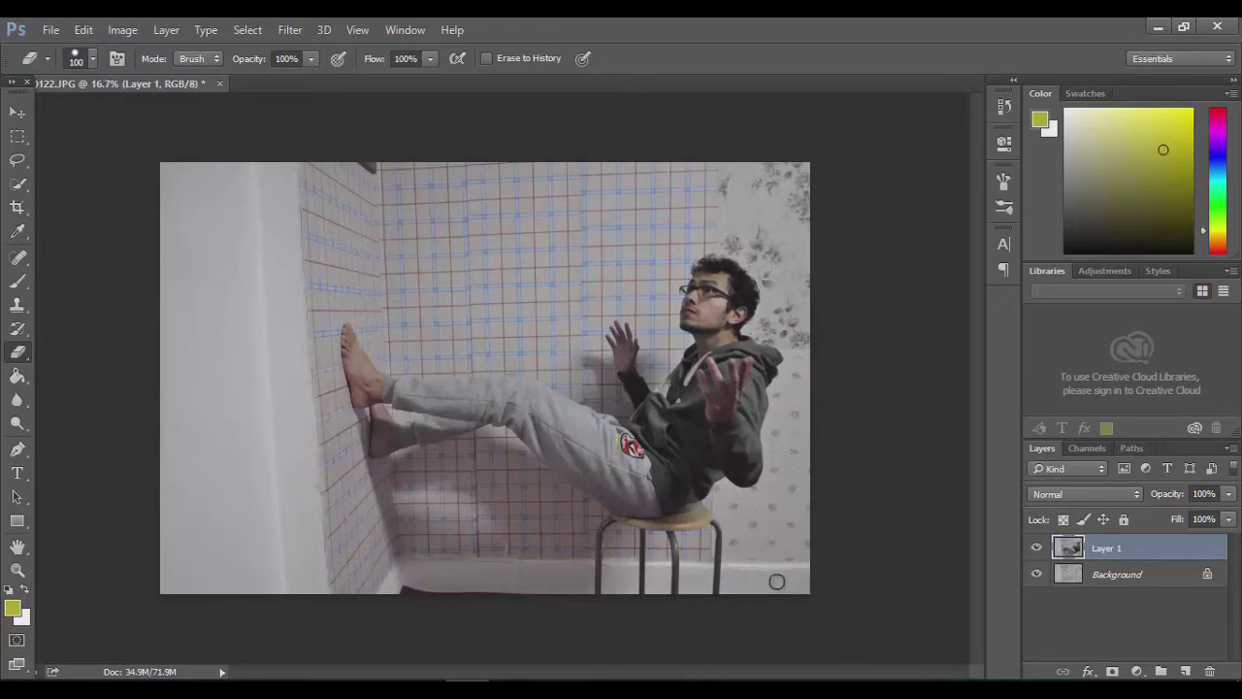
{"action": "key", "text": "ctrl+plus"}
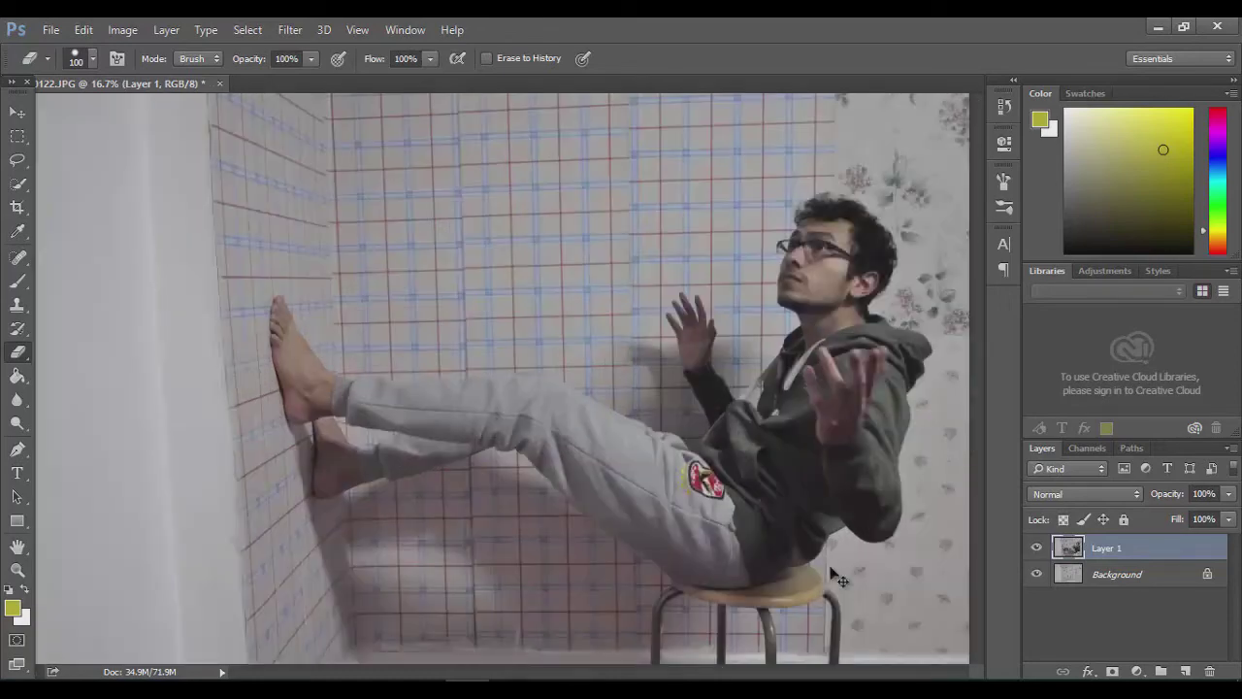
- Zoom in on the stool and erase the upper part of its right leg from Layer 1
{"action": "key", "text": "ctrl+plus"}
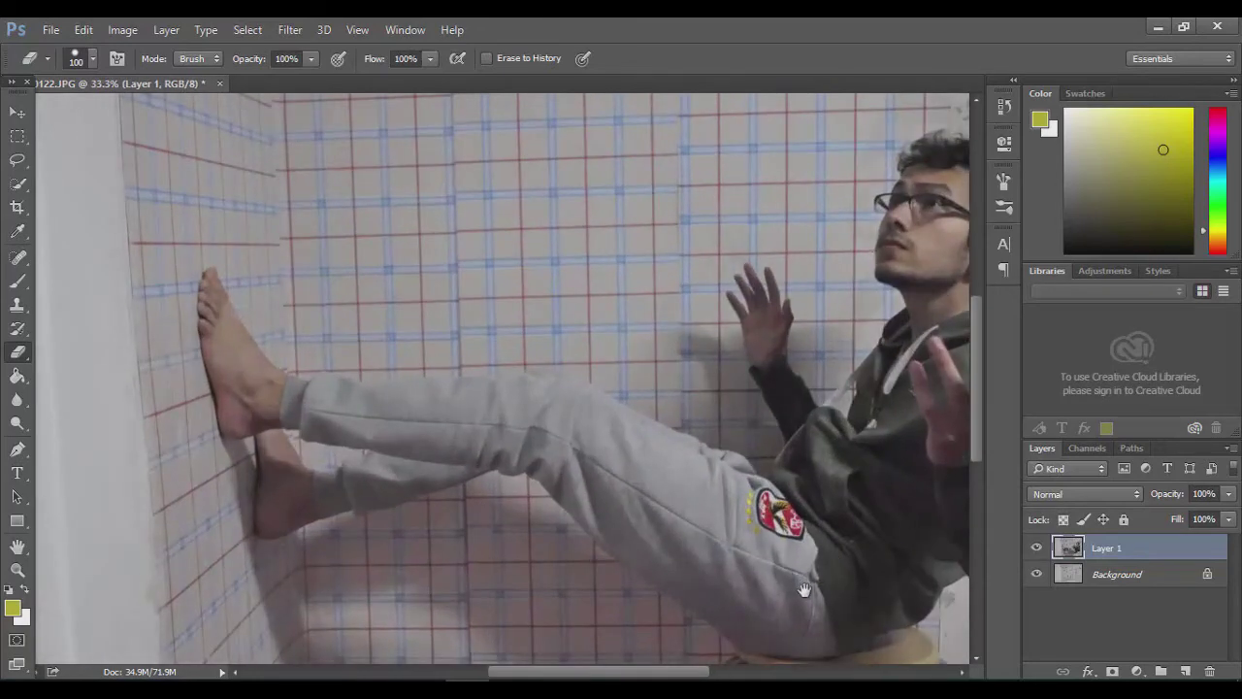
{"action": "left_click_drag", "start_coordinate": [785, 575], "coordinate": [532, 231]}
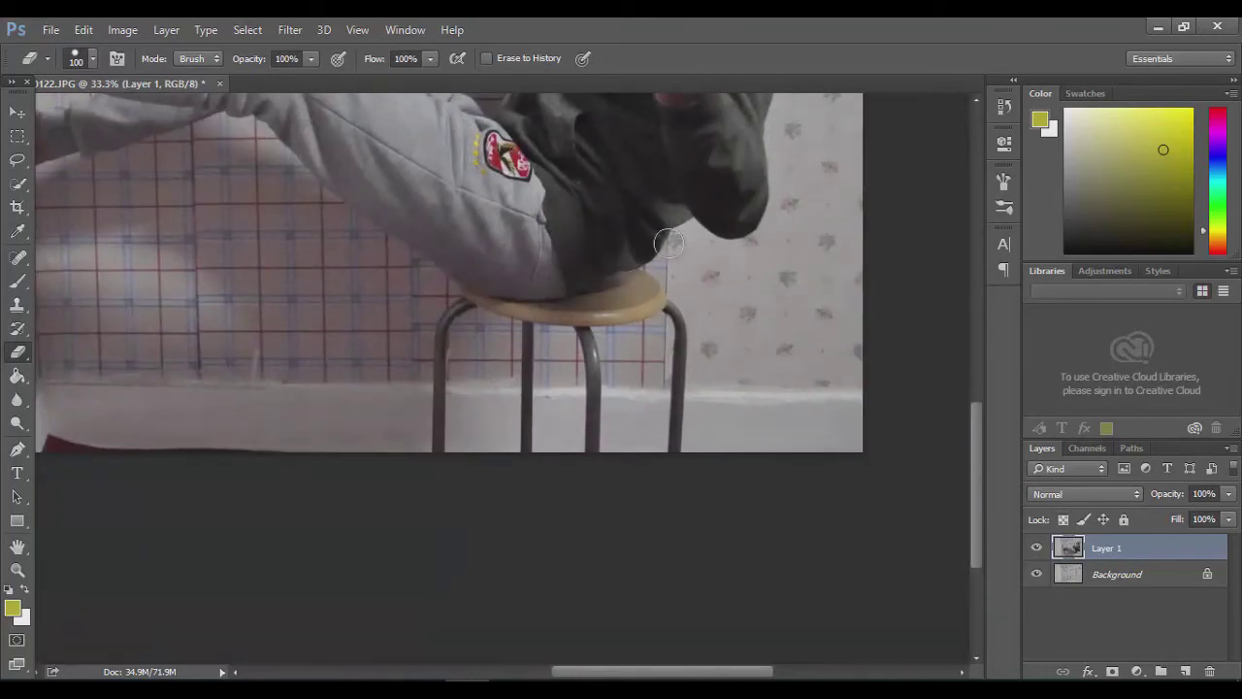
{"action": "left_click_drag", "start_coordinate": [569, 217], "coordinate": [549, 419]}
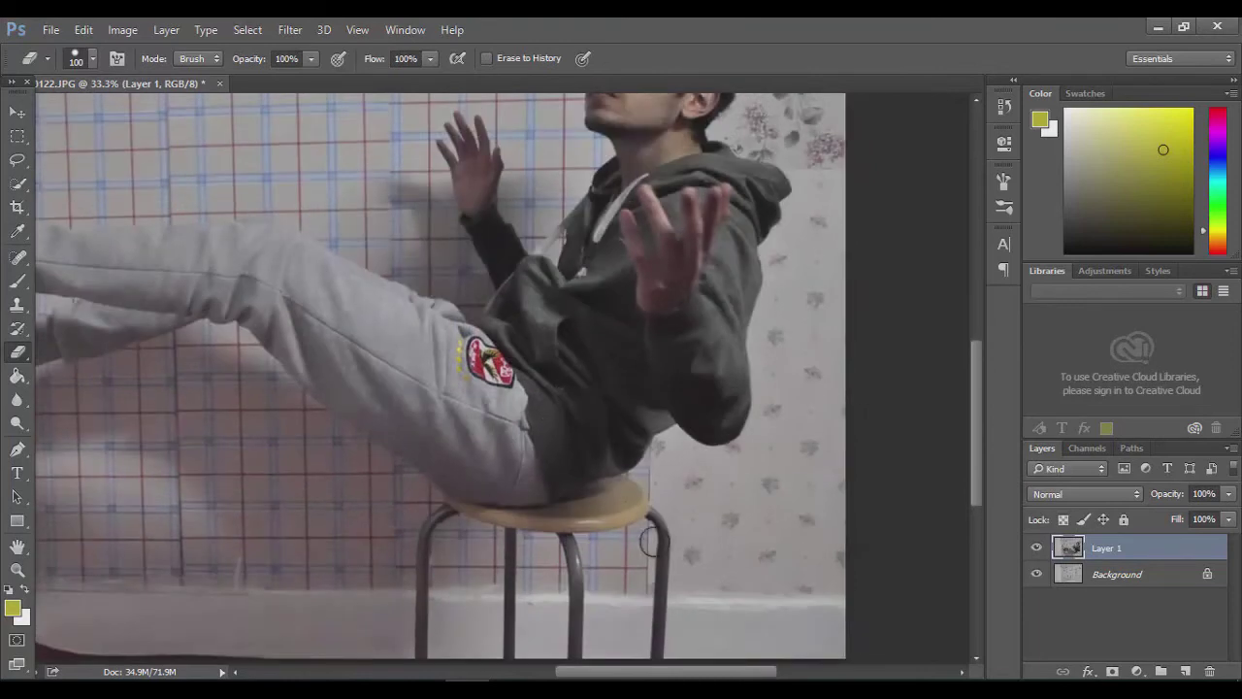
{"action": "mouse_move", "coordinate": [641, 554]}
{"action": "left_mouse_down"}
{"action": "mouse_move", "coordinate": [668, 594]}
{"action": "mouse_move", "coordinate": [478, 652]}
{"action": "mouse_move", "coordinate": [479, 616]}
{"action": "mouse_move", "coordinate": [582, 621]}
{"action": "mouse_move", "coordinate": [574, 630]}
{"action": "mouse_move", "coordinate": [457, 644]}
{"action": "mouse_move", "coordinate": [513, 619]}
{"action": "mouse_move", "coordinate": [415, 605]}
{"action": "mouse_move", "coordinate": [433, 602]}
{"action": "mouse_move", "coordinate": [414, 627]}
{"action": "mouse_move", "coordinate": [416, 572]}
{"action": "mouse_move", "coordinate": [446, 522]}
{"action": "mouse_move", "coordinate": [574, 584]}
{"action": "mouse_move", "coordinate": [577, 570]}
{"action": "mouse_move", "coordinate": [511, 530]}
{"action": "mouse_move", "coordinate": [632, 502]}
{"action": "mouse_move", "coordinate": [489, 536]}
{"action": "left_mouse_up"}
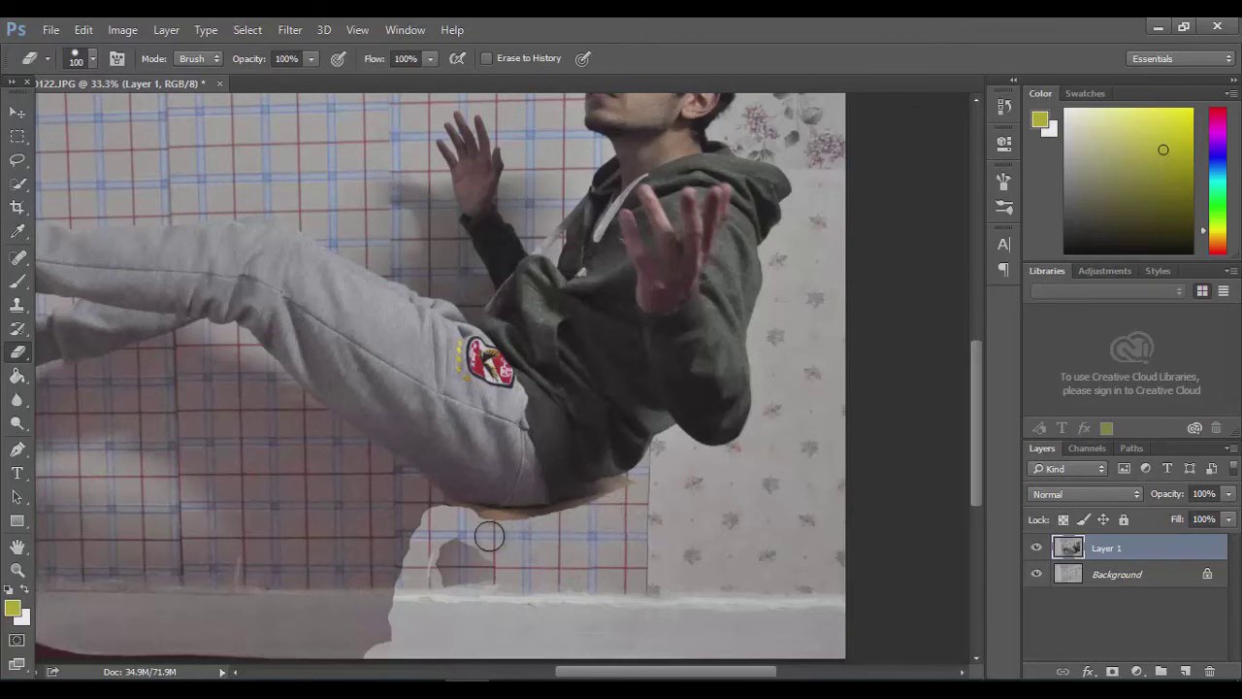
- Set the eraser brush to 85 px with 0% hardness
{"action": "left_click", "coordinate": [95, 60]}
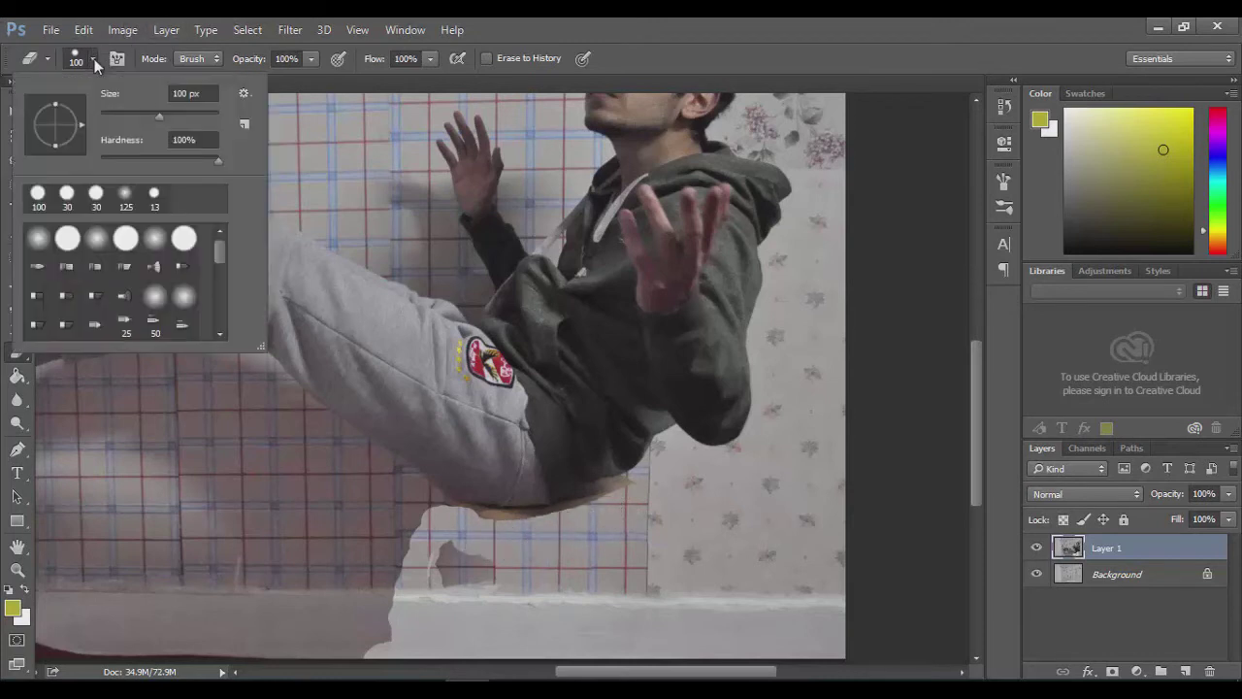
{"action": "double_click", "coordinate": [37, 239]}
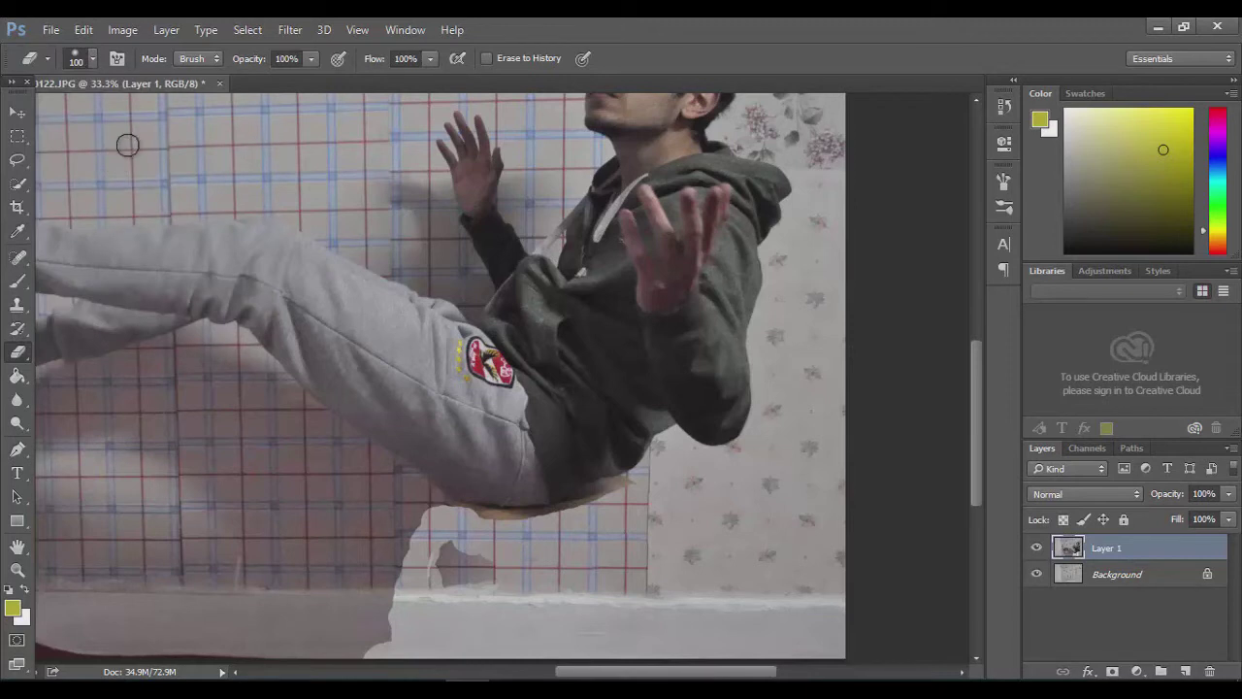
{"action": "left_click", "coordinate": [94, 59]}
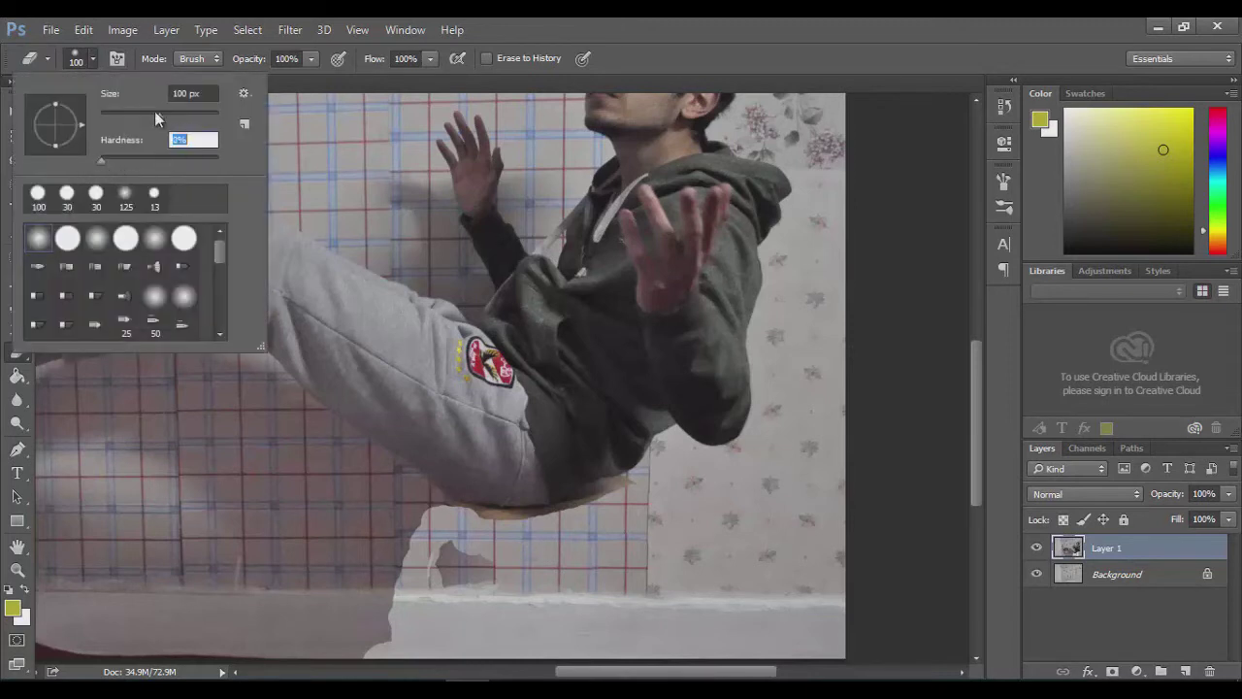
{"action": "left_click_drag", "start_coordinate": [160, 113], "coordinate": [150, 117]}
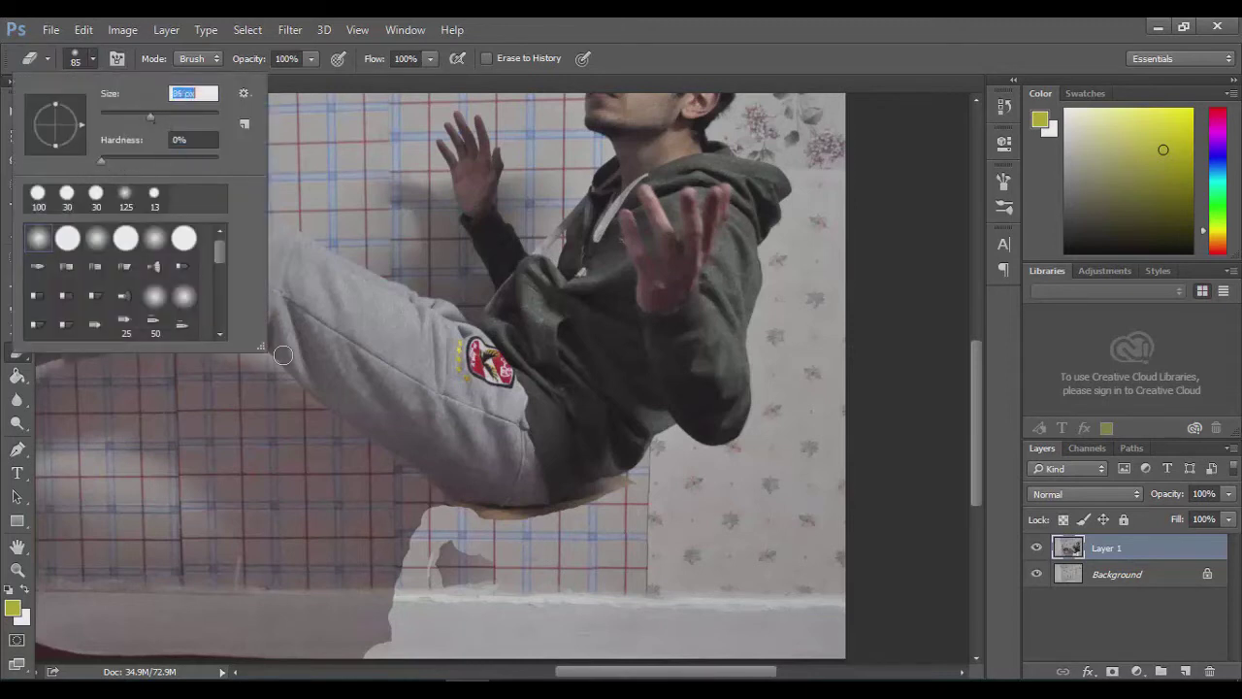
{"action": "left_click", "coordinate": [526, 539]}
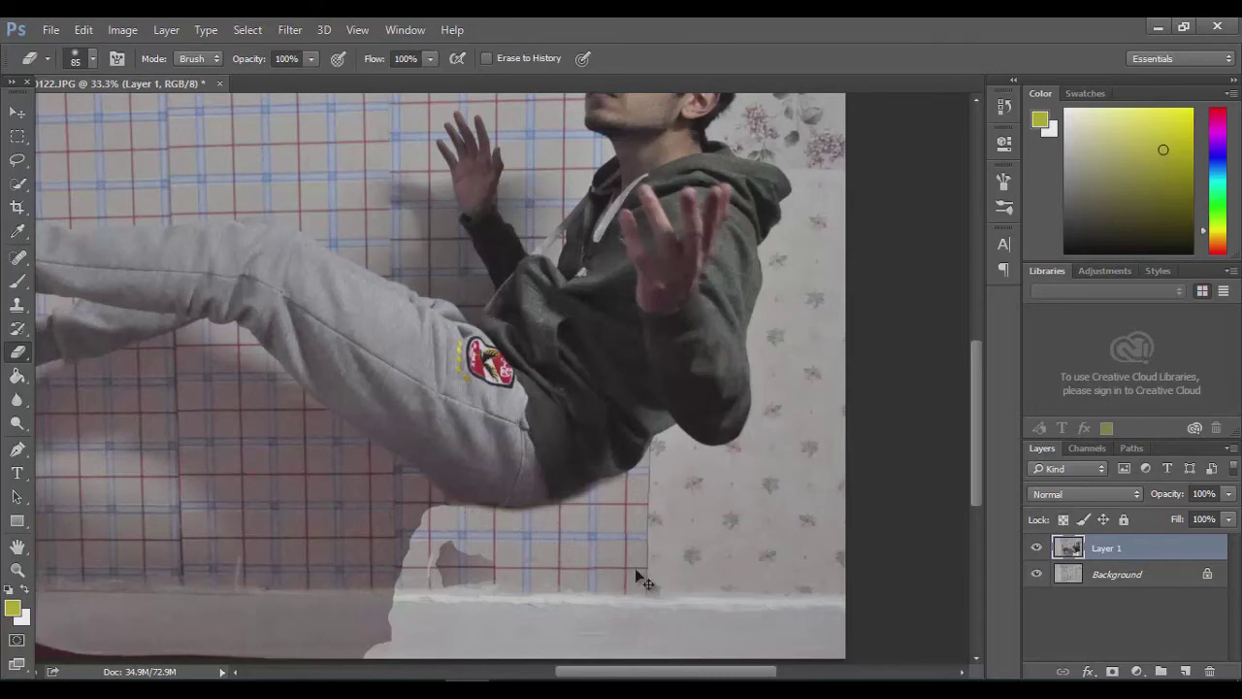
- Erase the grey floor-line patch and the remaining stool edges under the man
{"action": "key", "text": "ctrl+plus"}
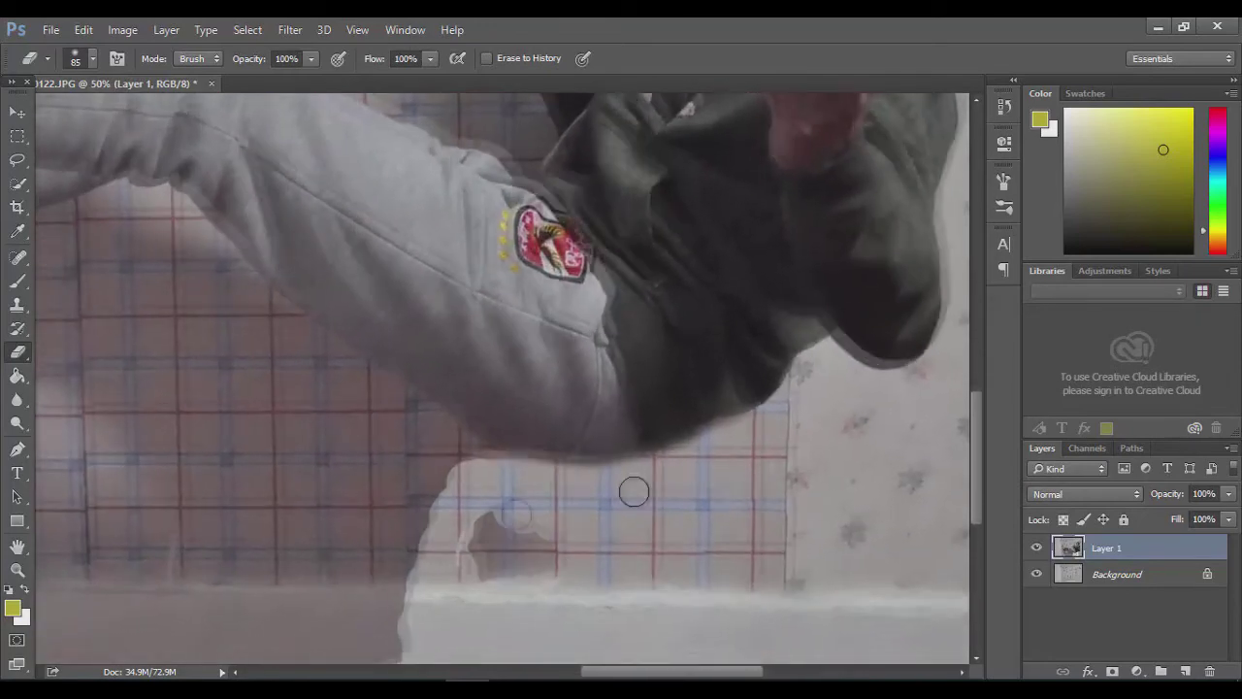
{"action": "left_click_drag", "start_coordinate": [627, 591], "coordinate": [699, 455]}
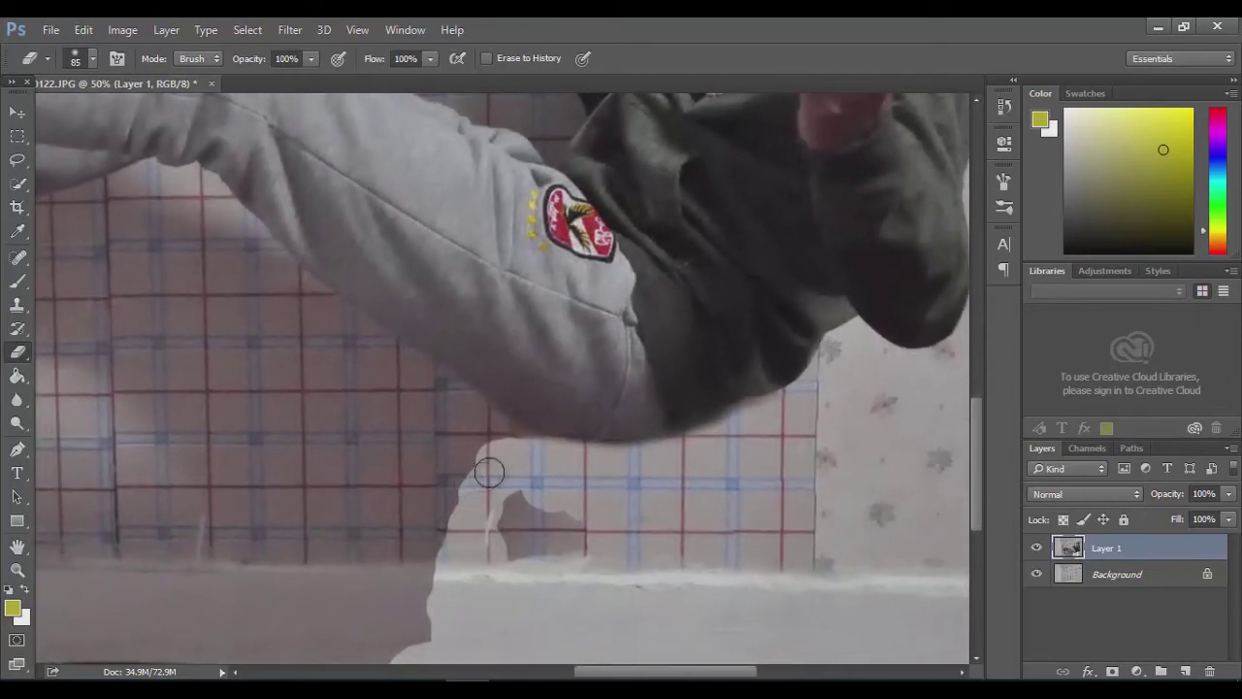
{"action": "mouse_move", "coordinate": [534, 456]}
{"action": "left_mouse_down"}
{"action": "mouse_move", "coordinate": [685, 460]}
{"action": "mouse_move", "coordinate": [726, 449]}
{"action": "mouse_move", "coordinate": [815, 391]}
{"action": "mouse_move", "coordinate": [651, 460]}
{"action": "mouse_move", "coordinate": [520, 457]}
{"action": "mouse_move", "coordinate": [499, 444]}
{"action": "mouse_move", "coordinate": [609, 479]}
{"action": "left_mouse_up"}
{"action": "mouse_move", "coordinate": [516, 549]}
{"action": "left_mouse_down"}
{"action": "mouse_move", "coordinate": [563, 552]}
{"action": "mouse_move", "coordinate": [507, 508]}
{"action": "mouse_move", "coordinate": [444, 591]}
{"action": "mouse_move", "coordinate": [564, 591]}
{"action": "left_mouse_up"}
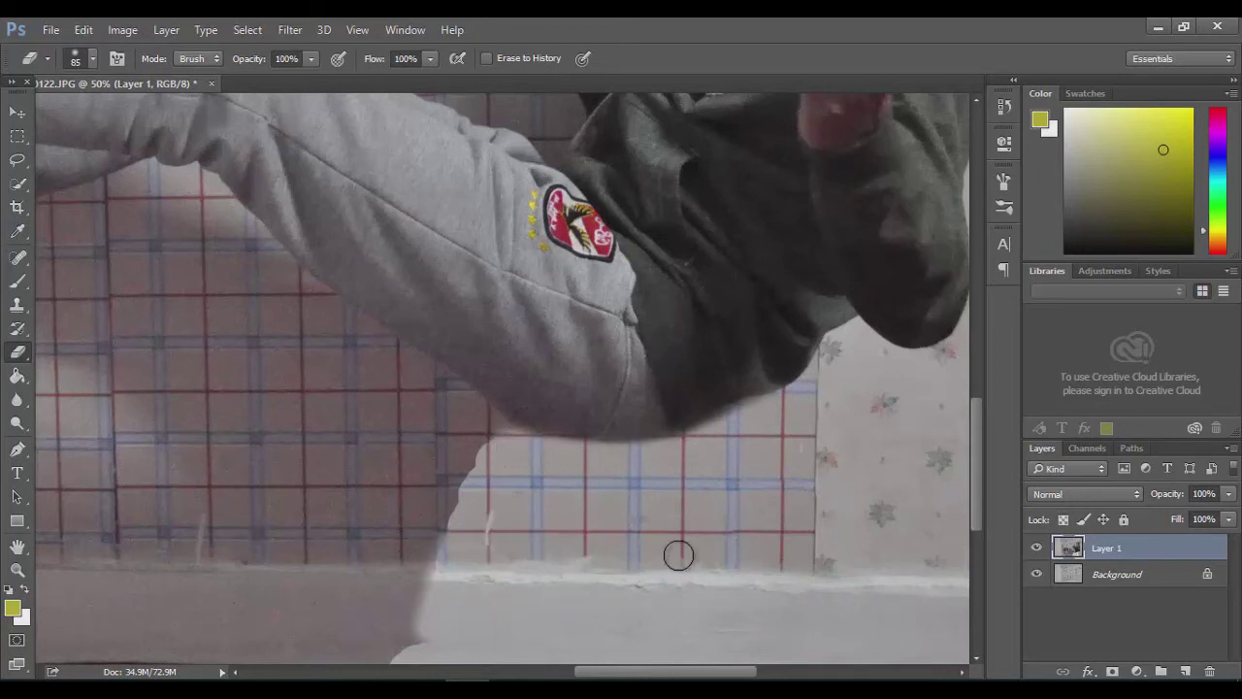
{"action": "key", "text": "ctrl+minus"}
{"action": "key", "text": "ctrl+minus"}
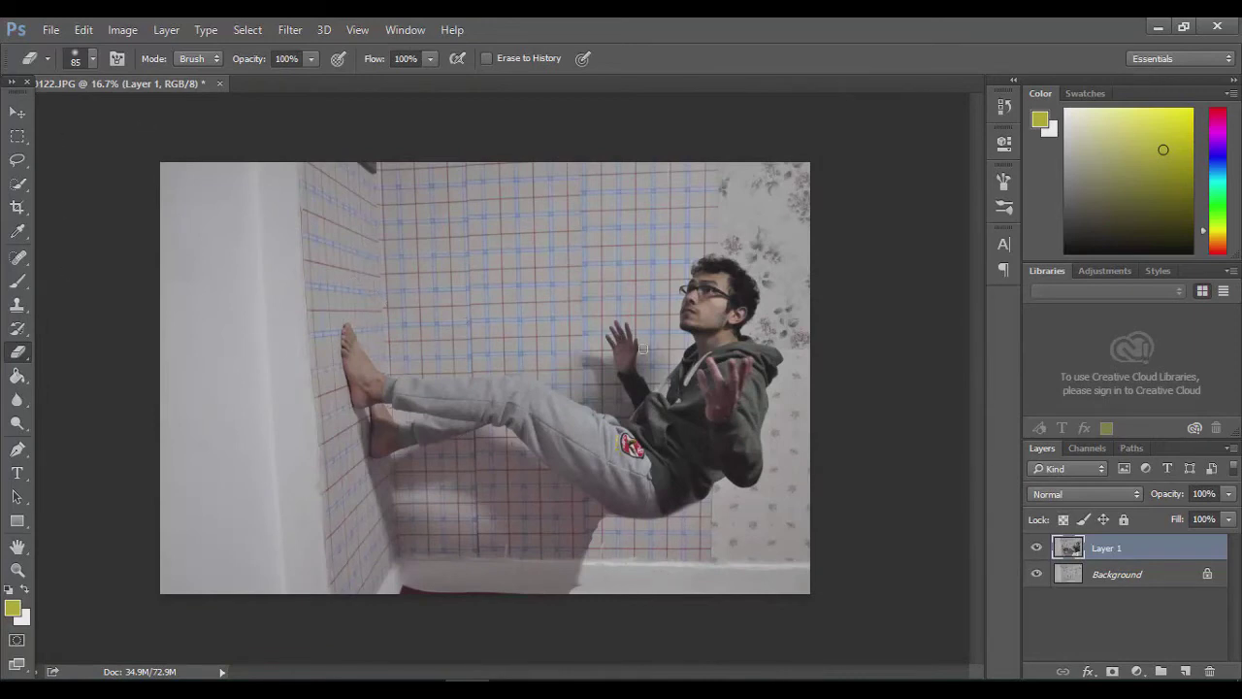
- Enlarge the eraser to 500 px, erase the dark bottom-edge strip, and bring up Hue/Saturation
{"action": "key", "text": "bracketright"}
{"action": "key", "text": "bracketright"}
{"action": "key", "text": "bracketright"}
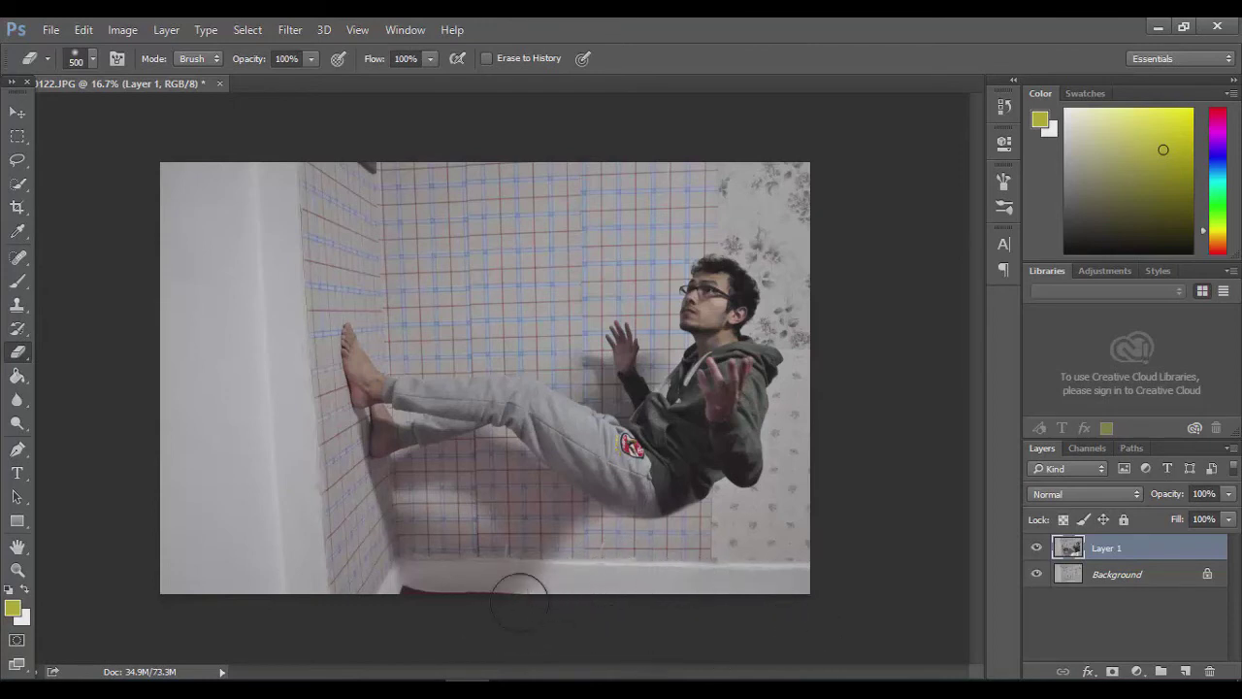
{"action": "left_click_drag", "start_coordinate": [517, 608], "coordinate": [402, 626]}
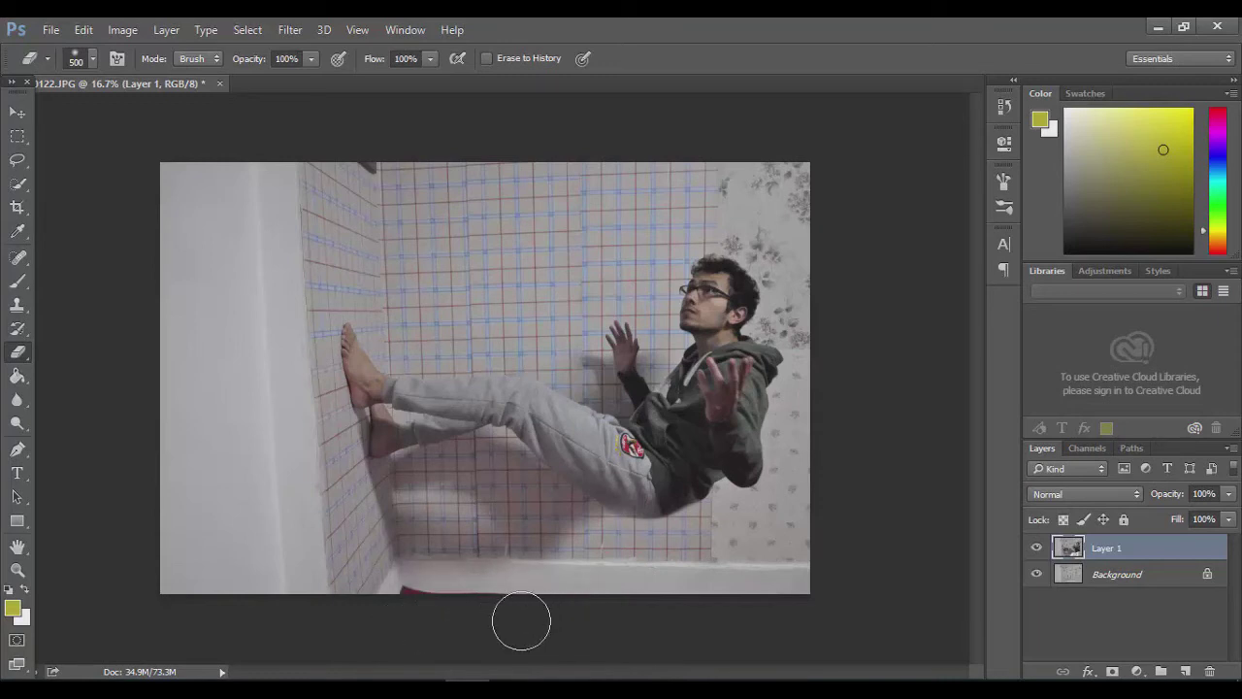
{"action": "mouse_move", "coordinate": [529, 608]}
{"action": "left_mouse_down"}
{"action": "mouse_move", "coordinate": [456, 611]}
{"action": "mouse_move", "coordinate": [564, 548]}
{"action": "left_mouse_up"}
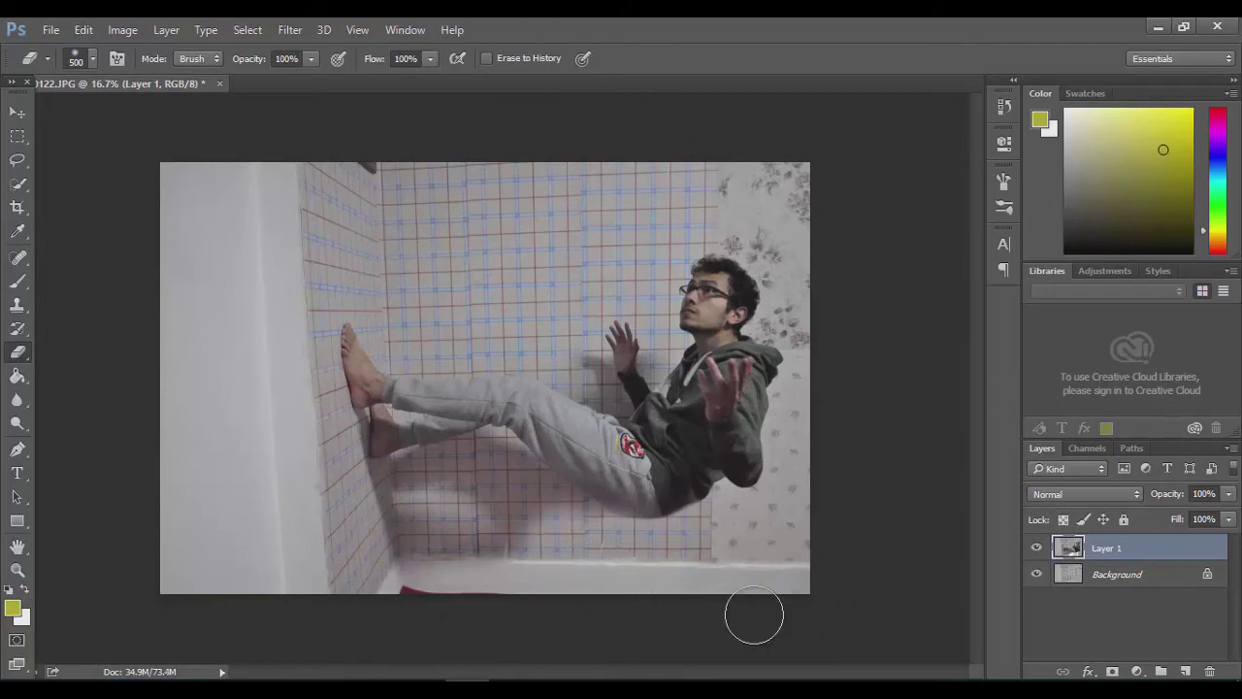
{"action": "key", "text": "ctrl+u"}
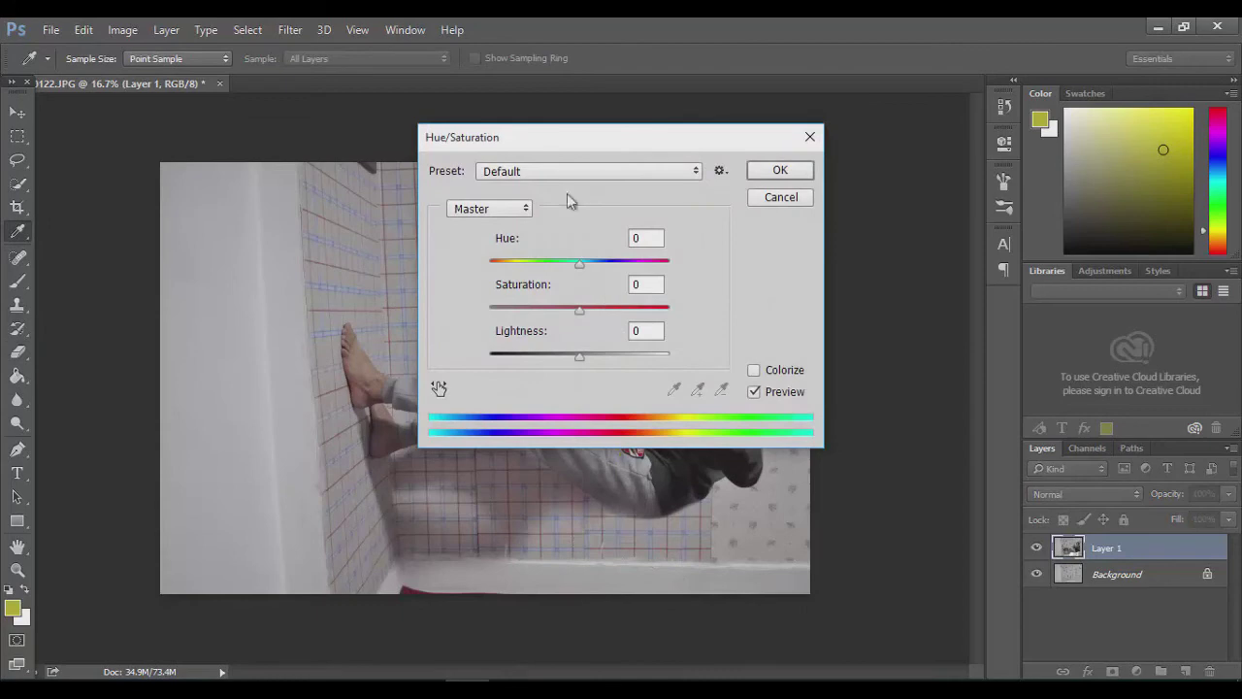
- Move the Hue/Saturation dialog aside and set Hue +2, Saturation +51, Lightness +5
{"action": "mouse_move", "coordinate": [634, 147]}
{"action": "left_mouse_down"}
{"action": "mouse_move", "coordinate": [885, 172]}
{"action": "mouse_move", "coordinate": [955, 139]}
{"action": "left_mouse_up"}
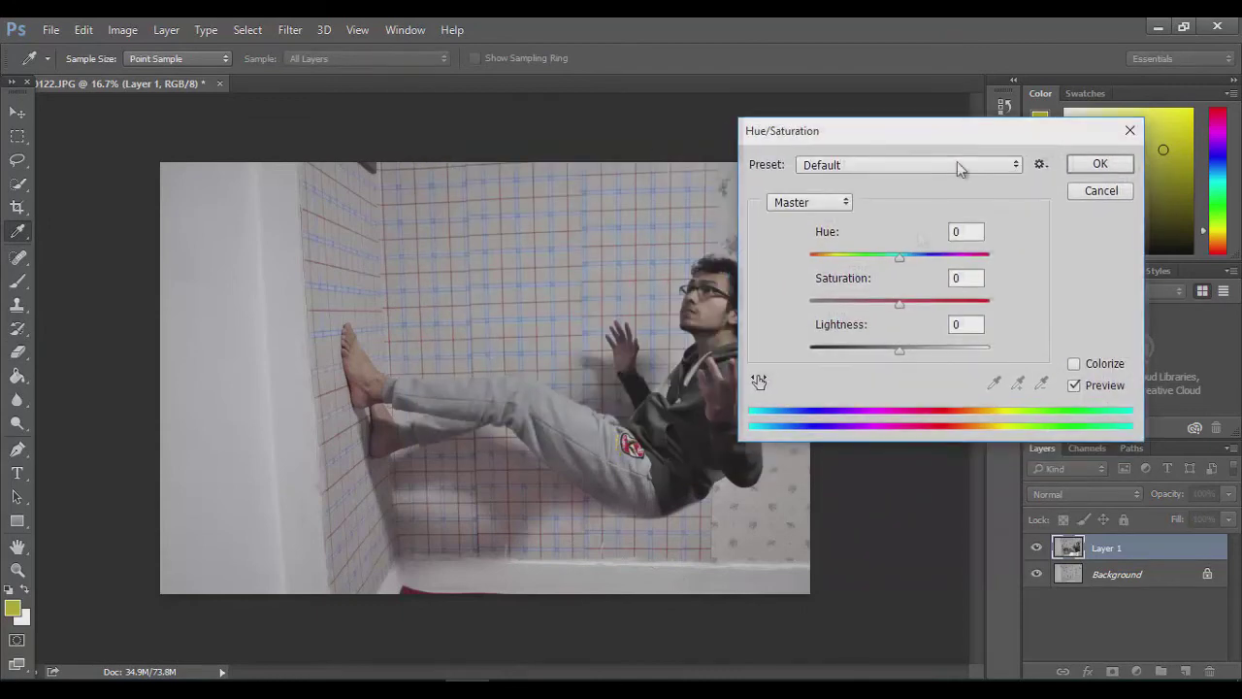
{"action": "left_click", "coordinate": [904, 262]}
{"action": "left_click_drag", "start_coordinate": [905, 262], "coordinate": [901, 272]}
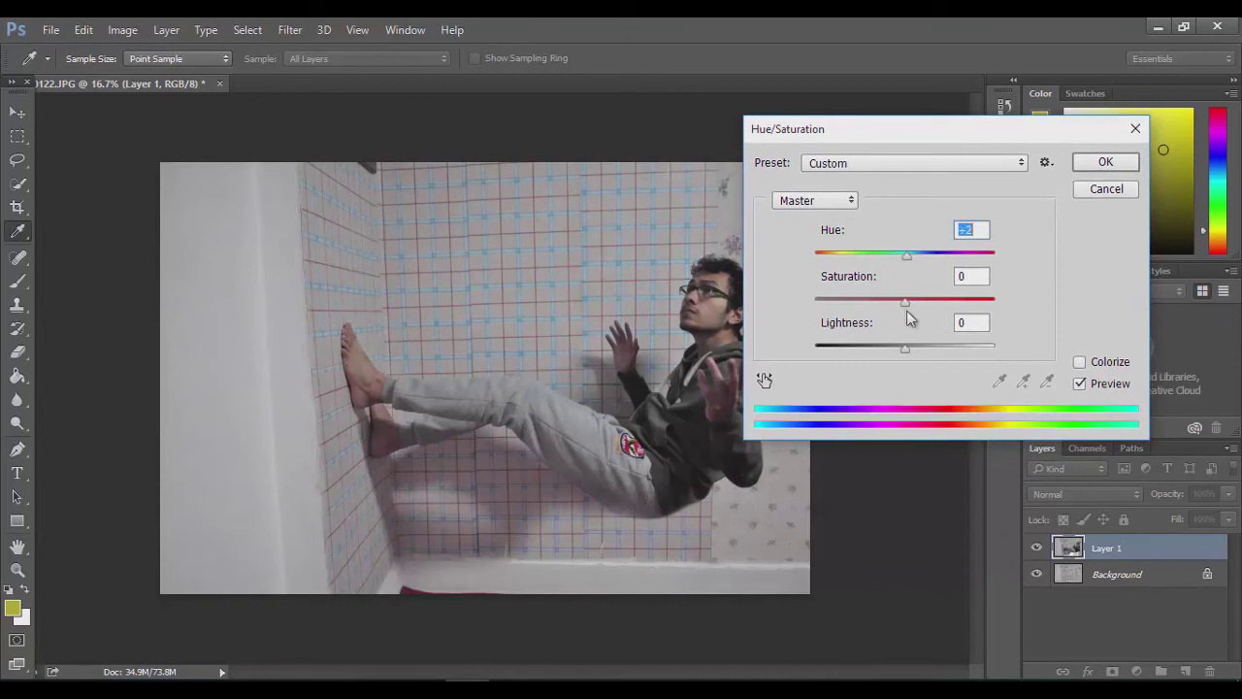
{"action": "left_click_drag", "start_coordinate": [904, 309], "coordinate": [946, 309]}
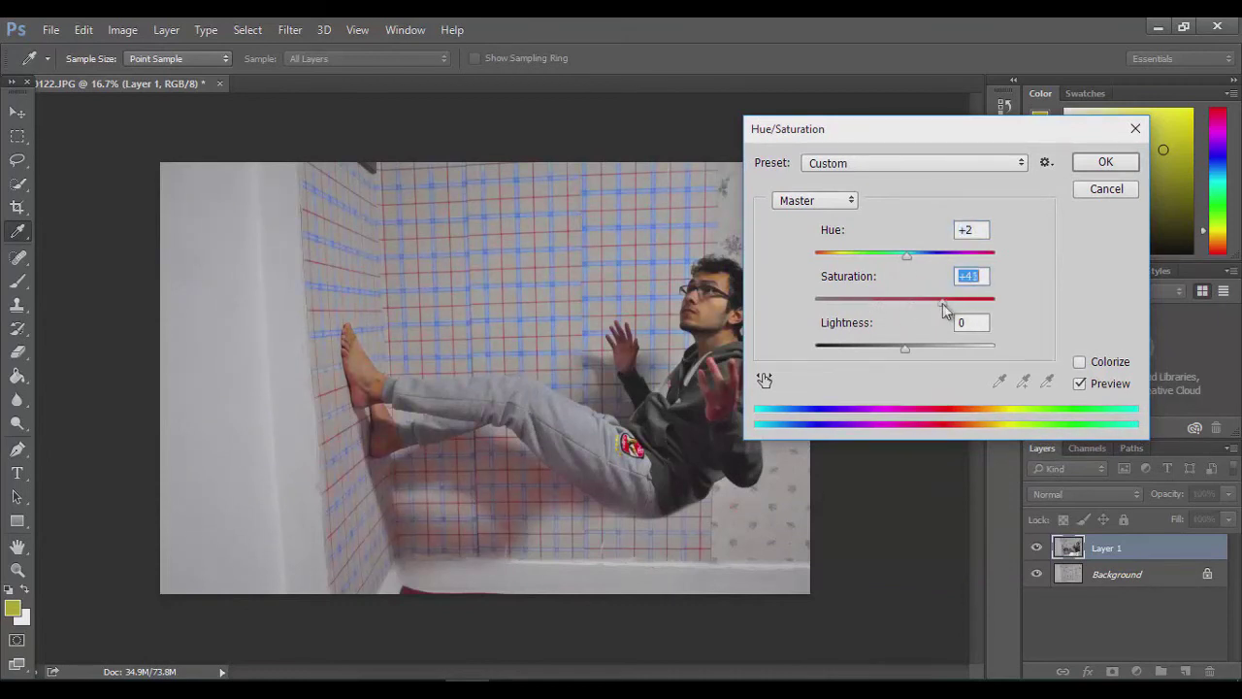
{"action": "left_click_drag", "start_coordinate": [902, 352], "coordinate": [907, 357]}
{"action": "left_click_drag", "start_coordinate": [907, 353], "coordinate": [885, 364]}
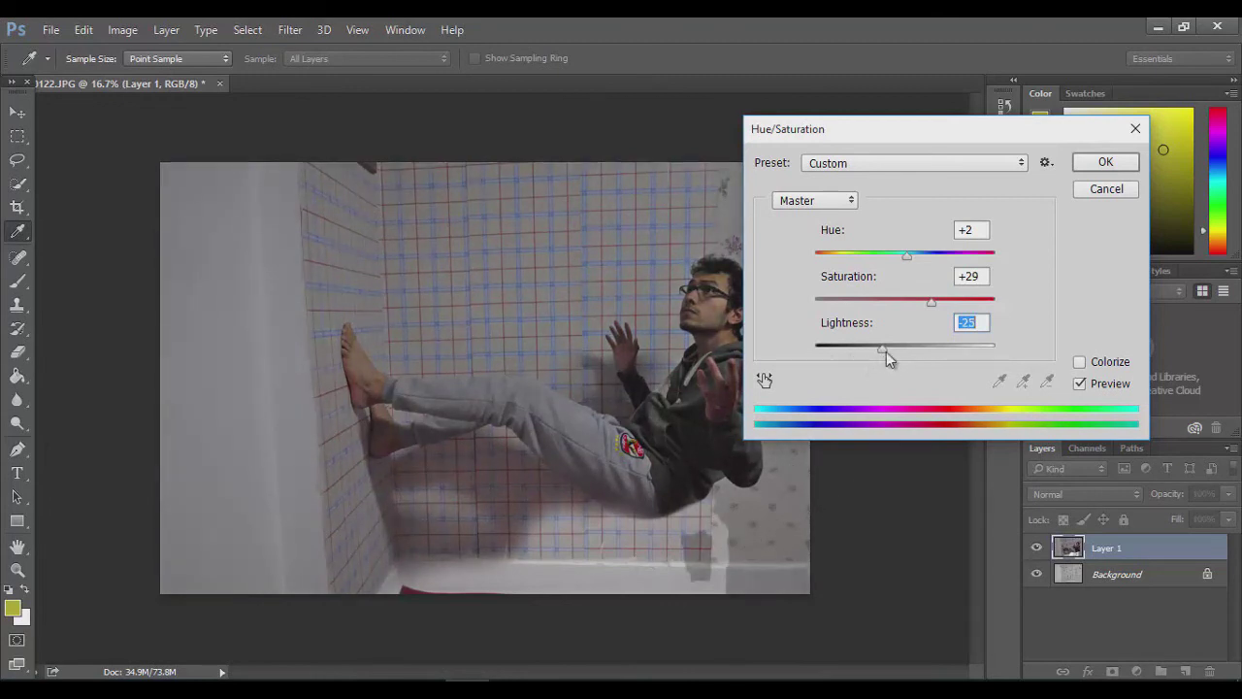
{"action": "left_click_drag", "start_coordinate": [886, 351], "coordinate": [913, 350]}
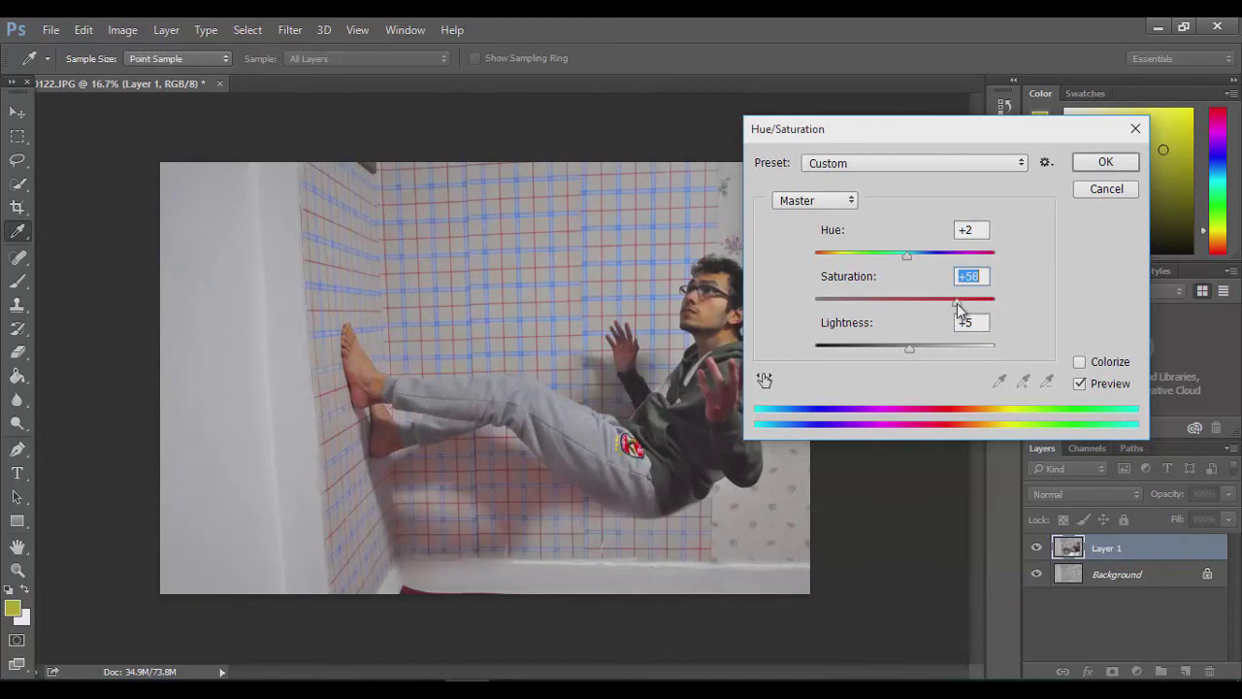
{"action": "left_click_drag", "start_coordinate": [952, 303], "coordinate": [943, 303]}
{"action": "left_click", "coordinate": [1105, 163]}
- Confirm the Hue/Saturation settings so Layer 1's tile colours are saturated
{"action": "key", "text": "e"}
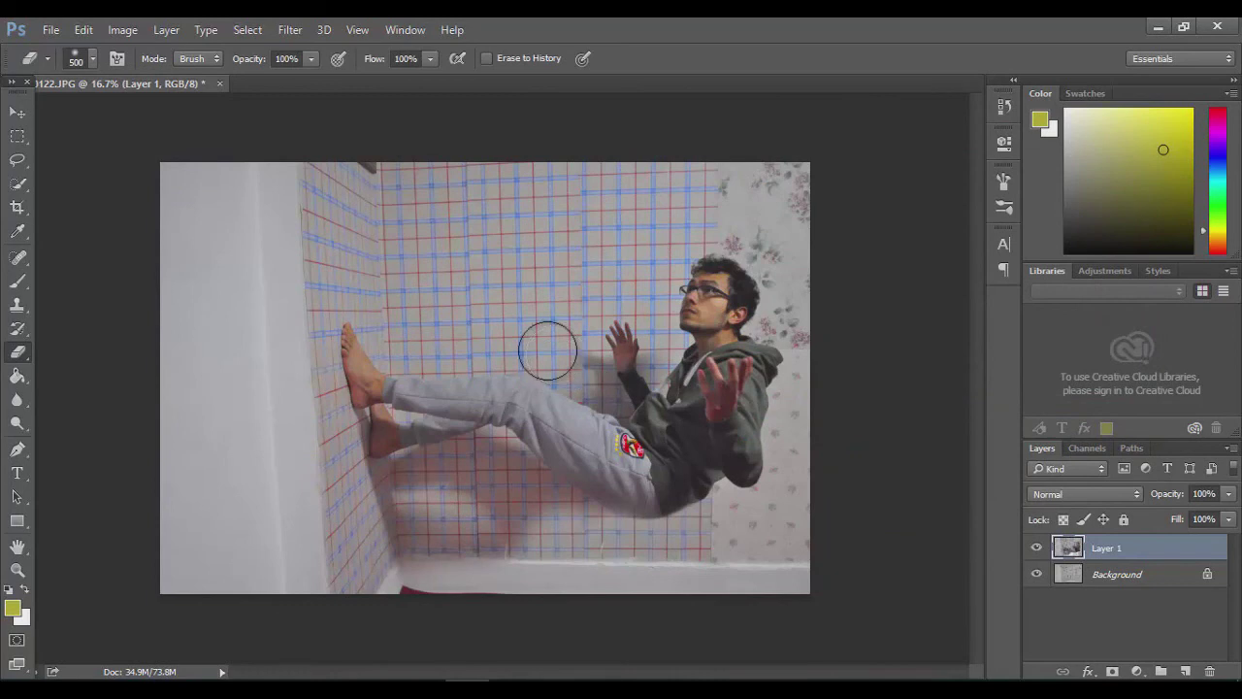